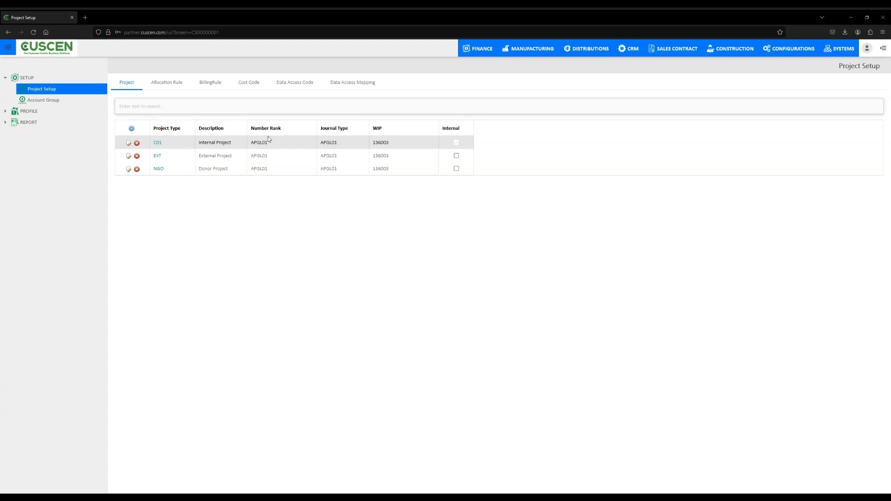
# - Browse the Project Setup tabs: Allocation Rule, BillingRule, Cost Code, Data Access Code and Data Access Mapping
pyautogui.click(170, 88)
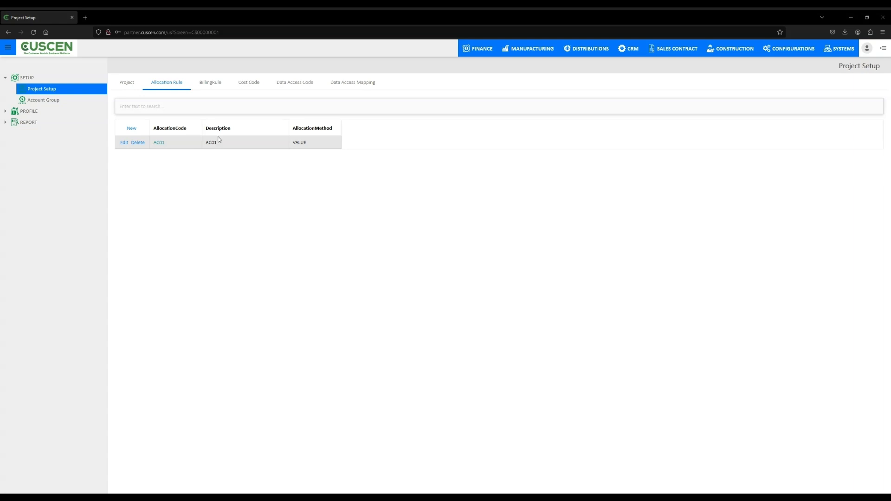
pyautogui.click(213, 85)
pyautogui.click(251, 83)
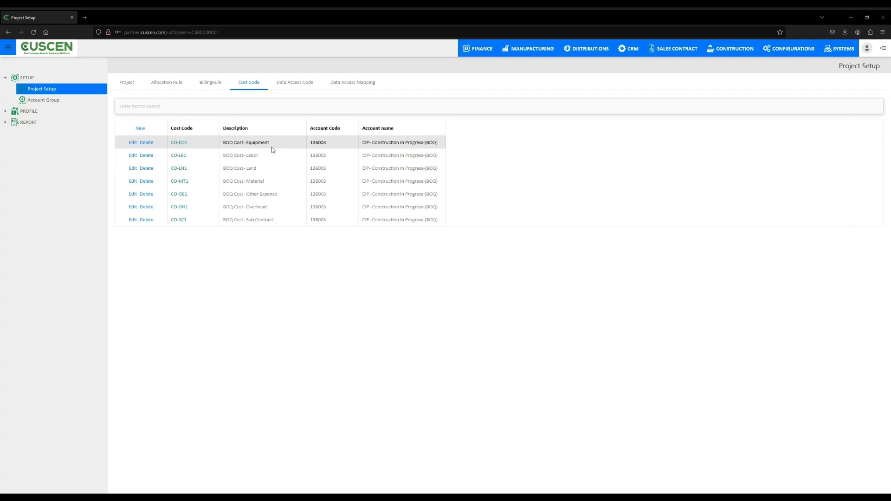
pyautogui.click(298, 87)
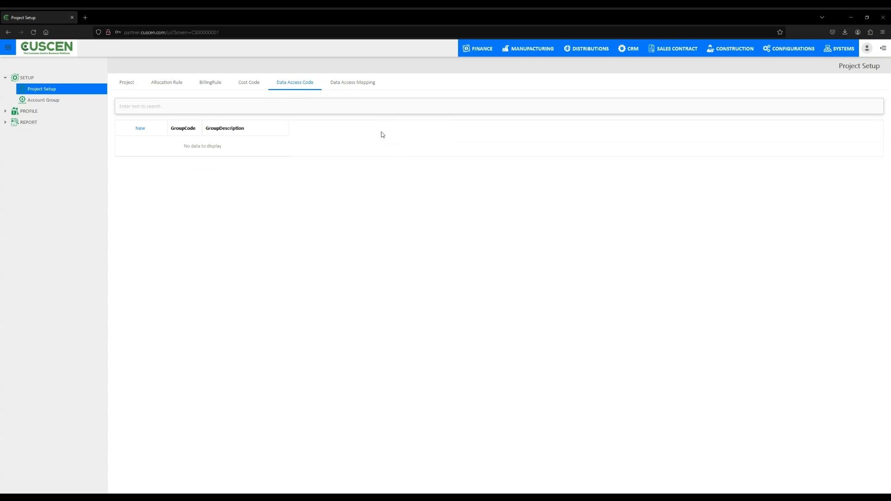
pyautogui.click(353, 87)
# - Open Account Group and review the listed account group rows
pyautogui.click(57, 103)
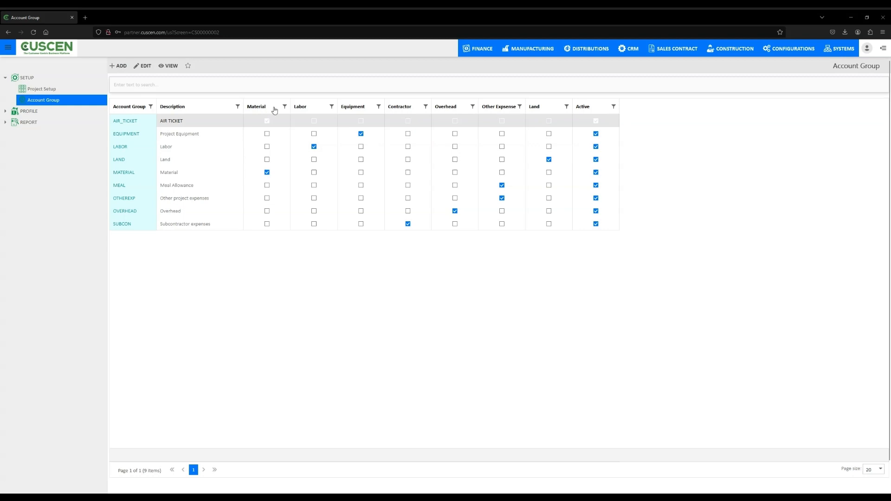
pyautogui.click(181, 174)
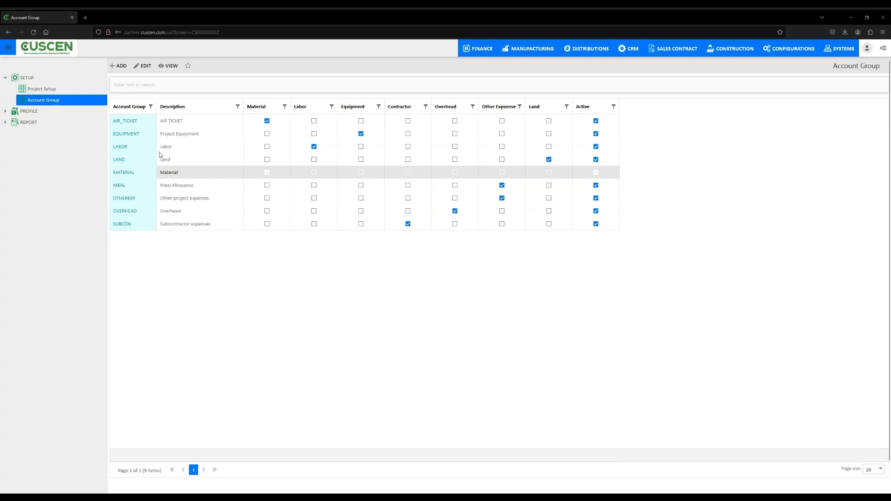
pyautogui.click(167, 159)
pyautogui.click(169, 150)
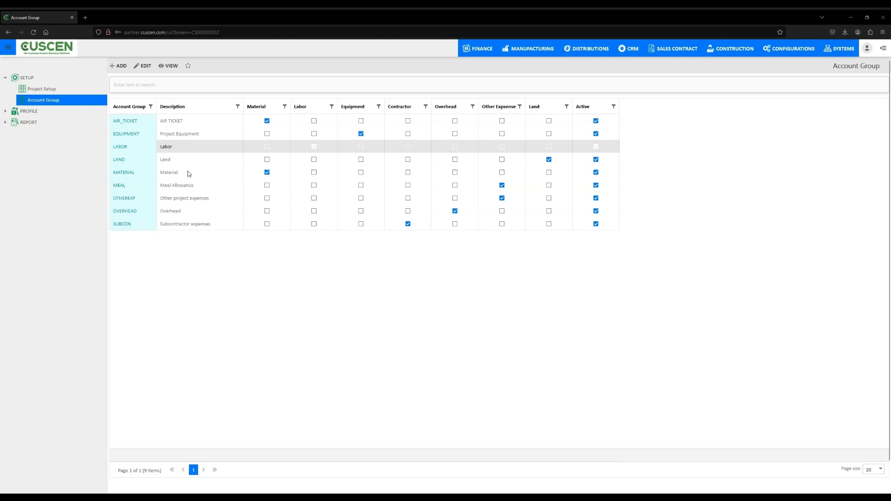
pyautogui.click(174, 175)
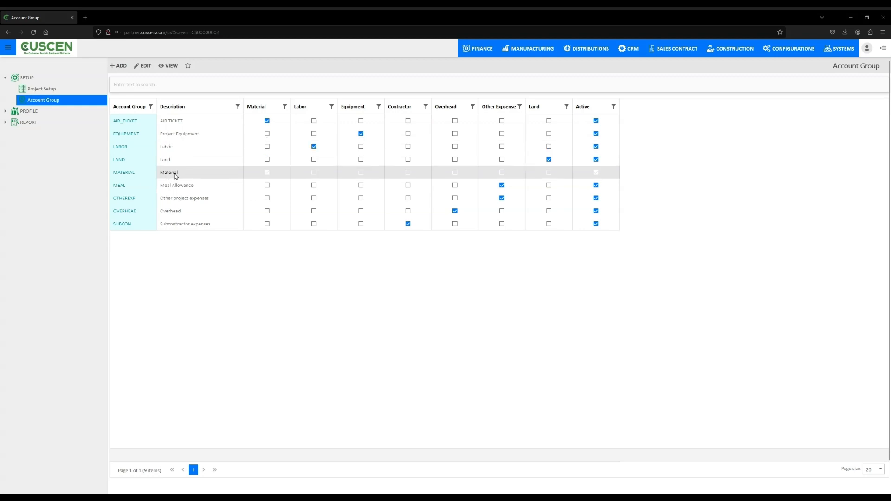
# - Open the MATERIAL account group's details to inspect its account, then return to the list
pyautogui.doubleClick(175, 173)
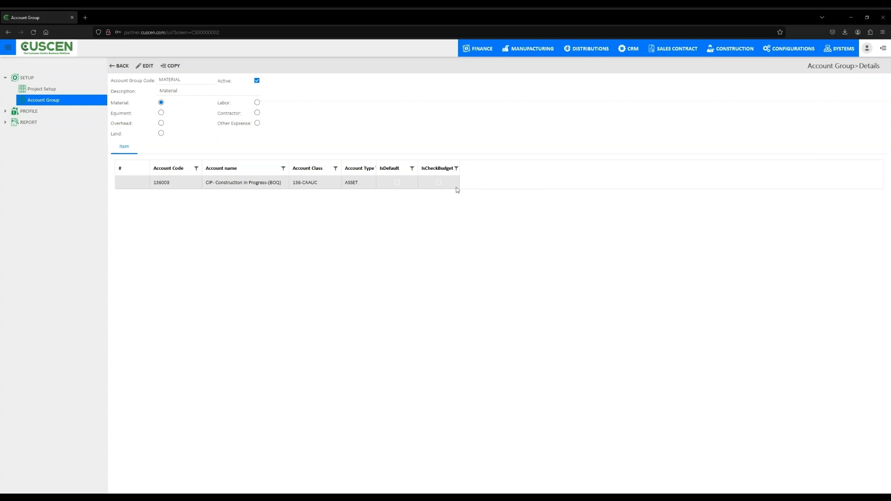
pyautogui.click(122, 67)
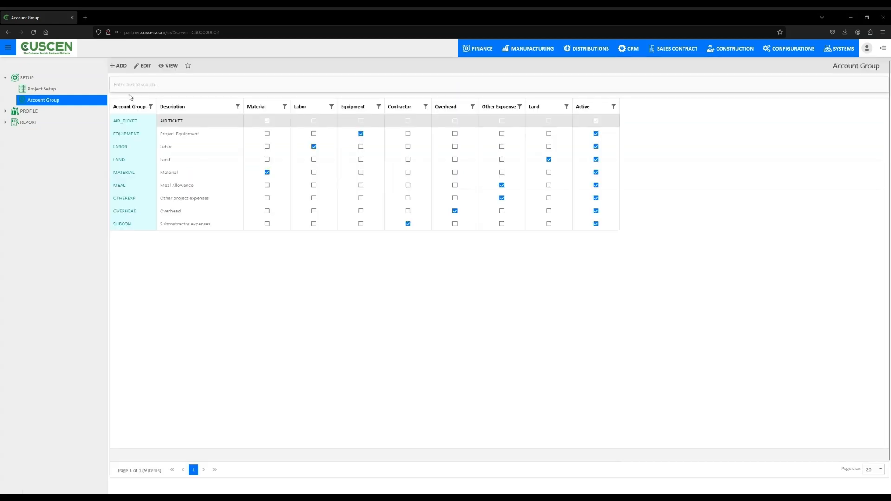
pyautogui.click(174, 177)
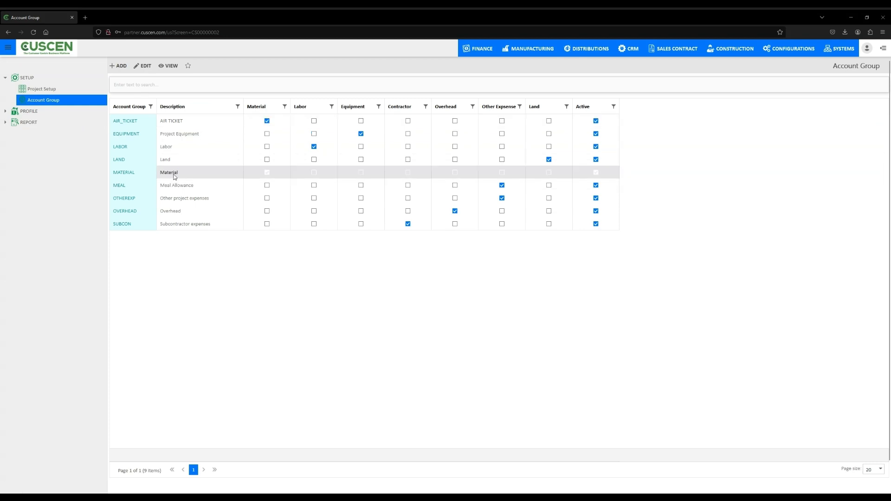
pyautogui.doubleClick(175, 177)
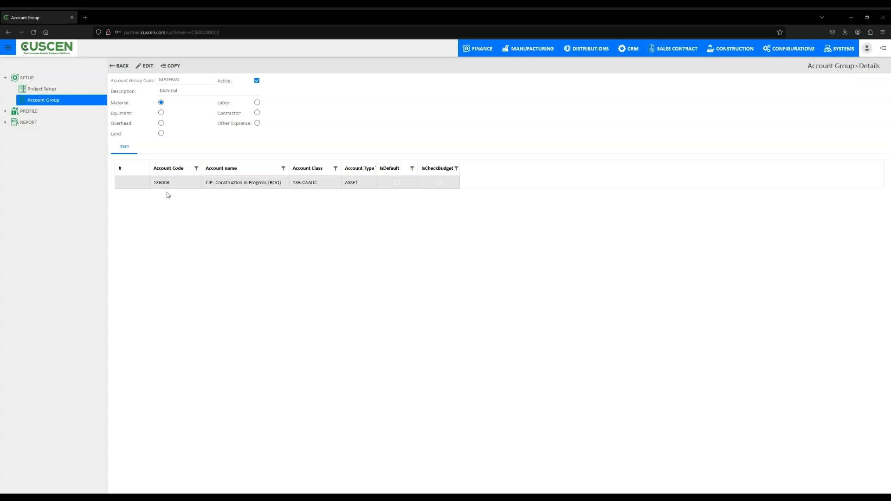
pyautogui.click(119, 66)
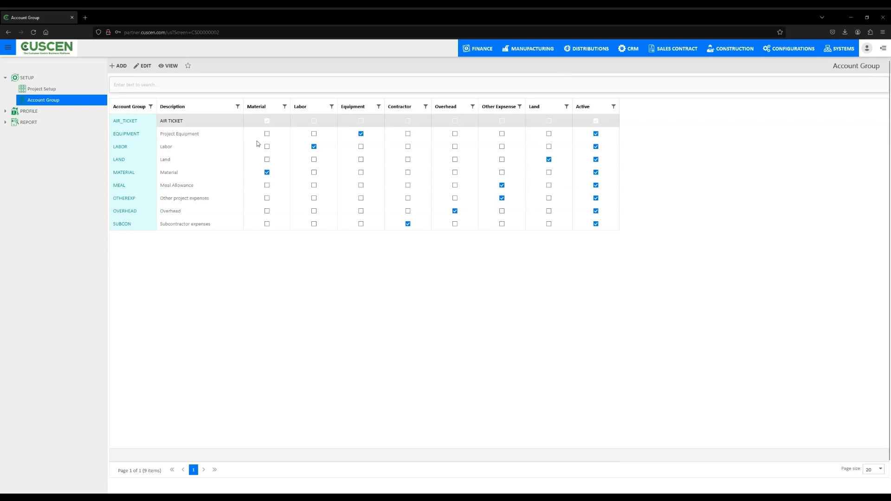
# - Open BOQ under Profile and start creating a new BOQ
pyautogui.click(37, 112)
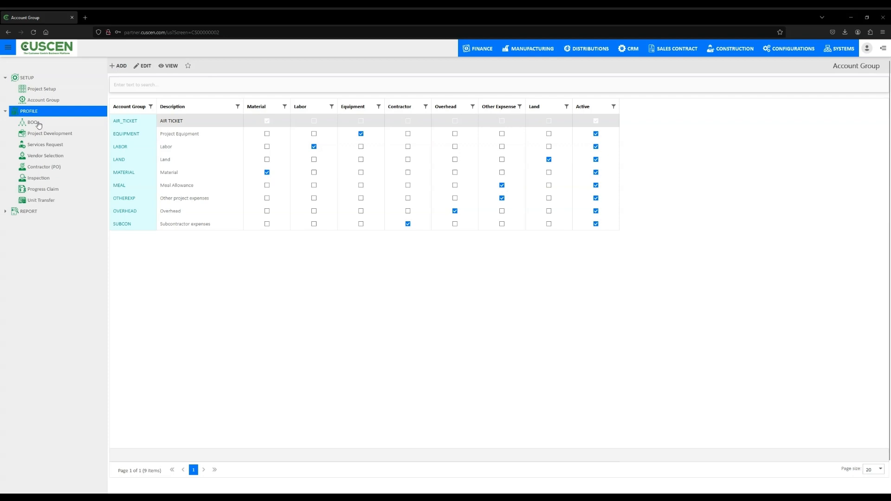
pyautogui.click(39, 124)
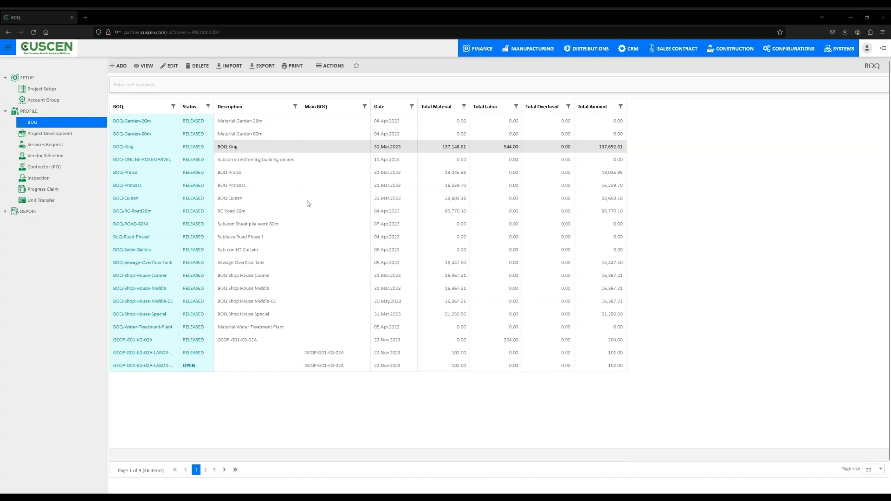
pyautogui.click(119, 66)
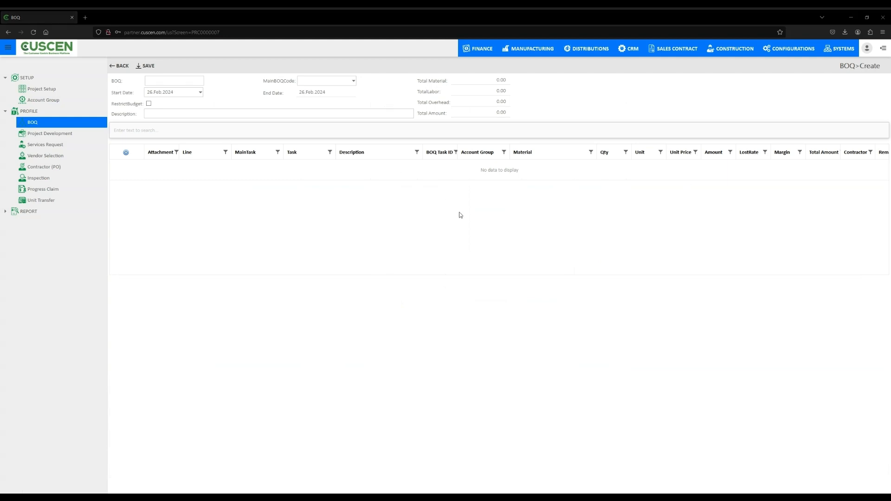
# - Fill in the BOQ header: code 123, main BOQ BOQ-Shop-House-Middle-01, description Final, and enable RestrictBudget
pyautogui.click(159, 81)
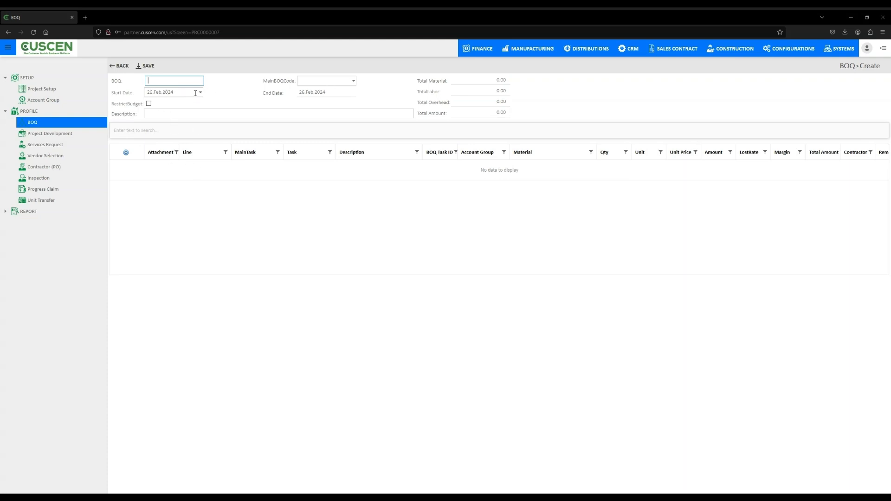
pyautogui.write('123')
pyautogui.click(354, 81)
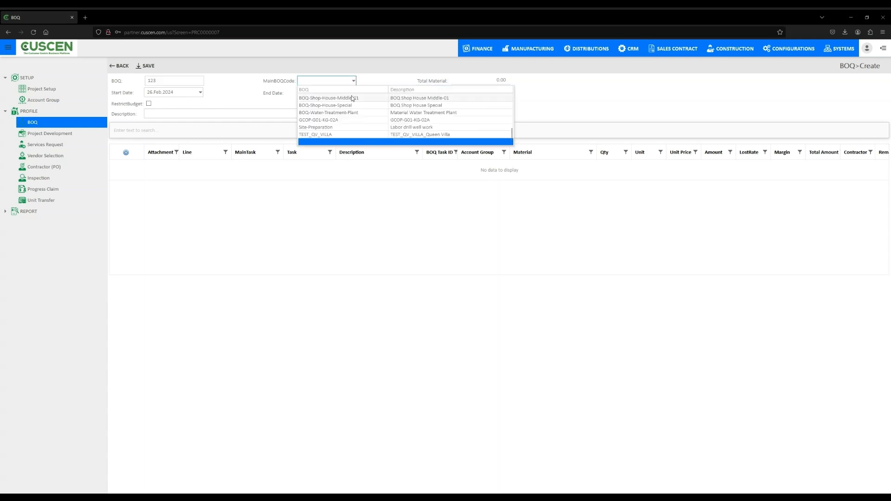
pyautogui.click(349, 98)
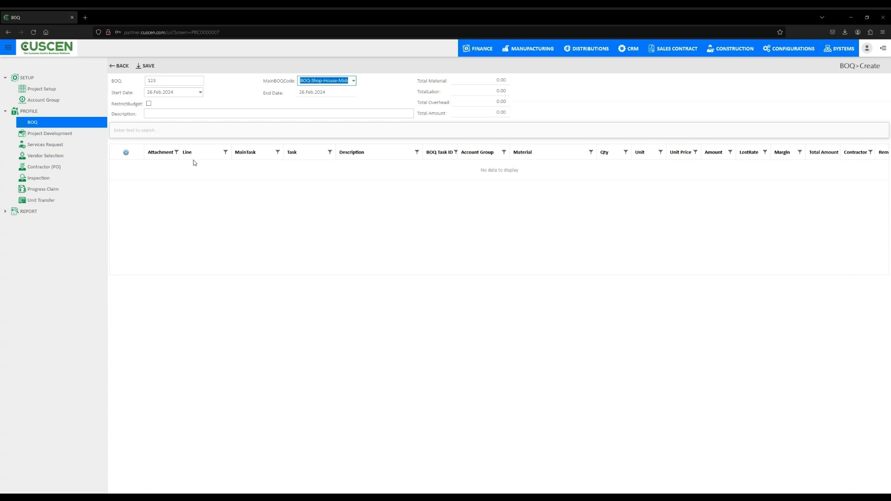
pyautogui.click(181, 114)
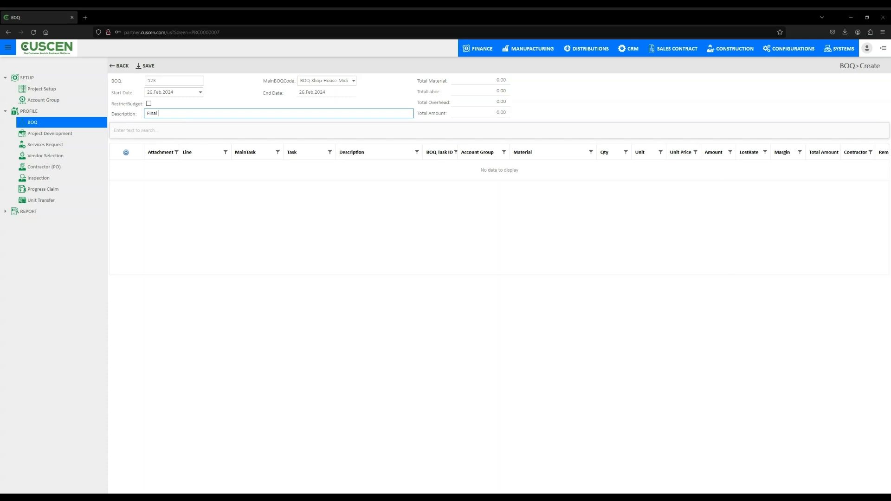
pyautogui.hotkey('alt', 'Tab')
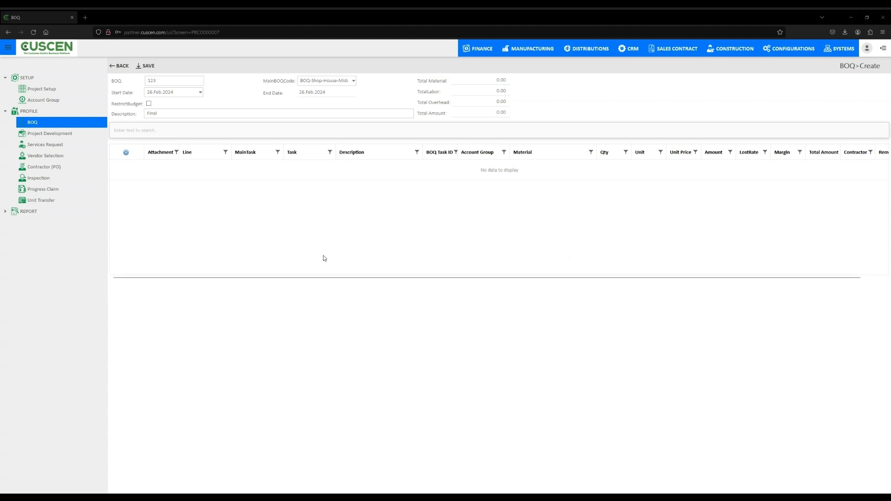
pyautogui.click(149, 104)
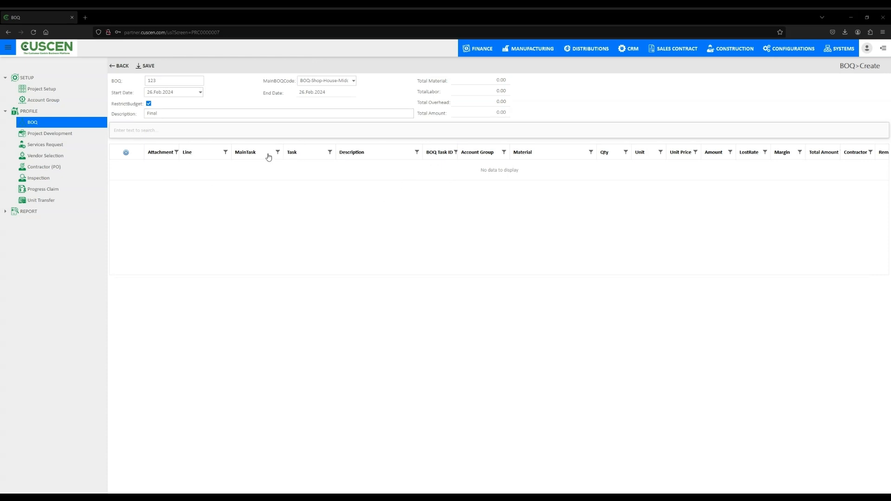
# - Add a BOQ line with Task Main, Description Final and BOQ Task ID 123
pyautogui.click(127, 154)
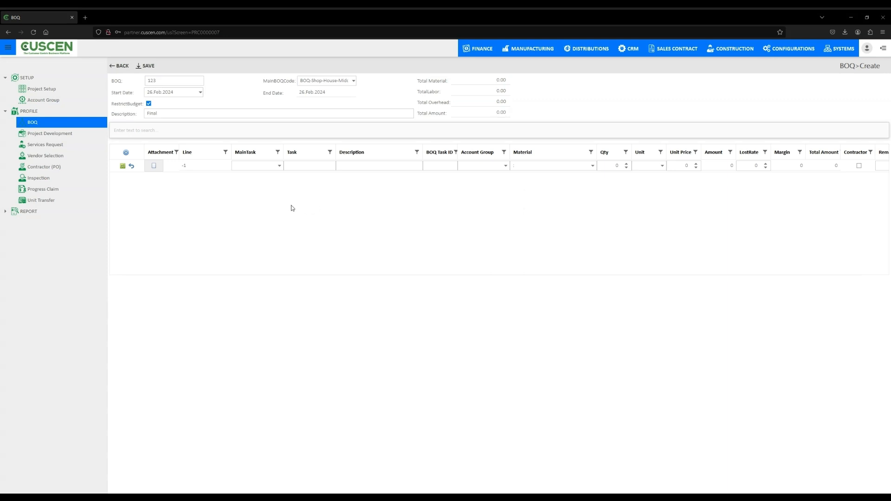
pyautogui.click(279, 165)
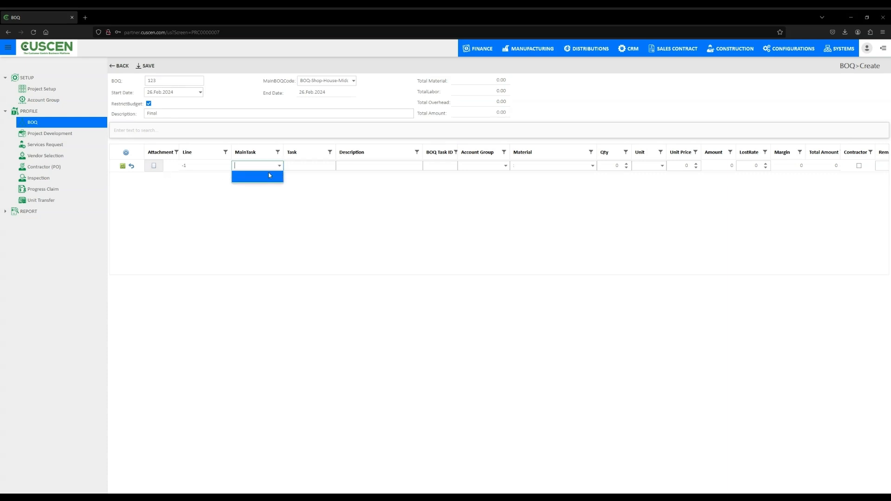
pyautogui.click(314, 165)
pyautogui.click(315, 167)
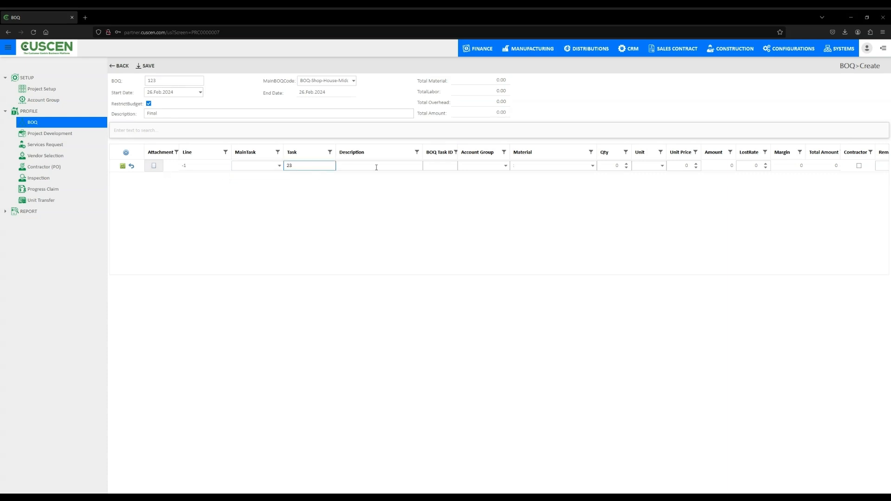
pyautogui.write('23')
pyautogui.press('BackSpace')
pyautogui.press('BackSpace')
pyautogui.click(399, 166)
pyautogui.click(453, 166)
pyautogui.write('123')
# - Set the line's account group to MATERIAL, material TESTSELA:Test Desc 1 and quantity 11
pyautogui.click(506, 165)
pyautogui.click(487, 178)
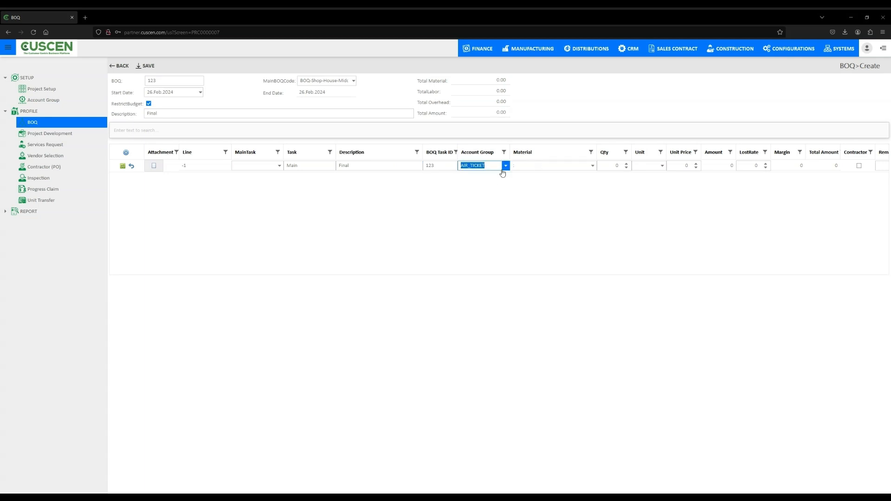
pyautogui.click(506, 166)
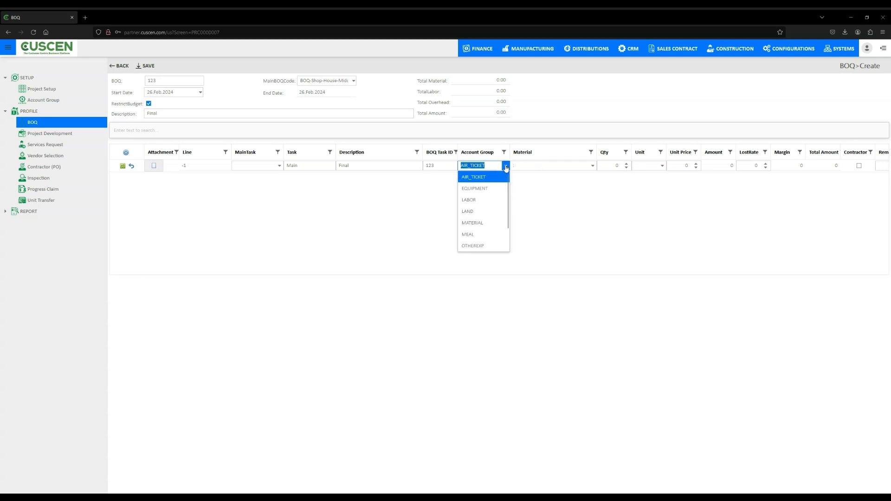
pyautogui.click(481, 223)
pyautogui.click(592, 166)
pyautogui.click(578, 197)
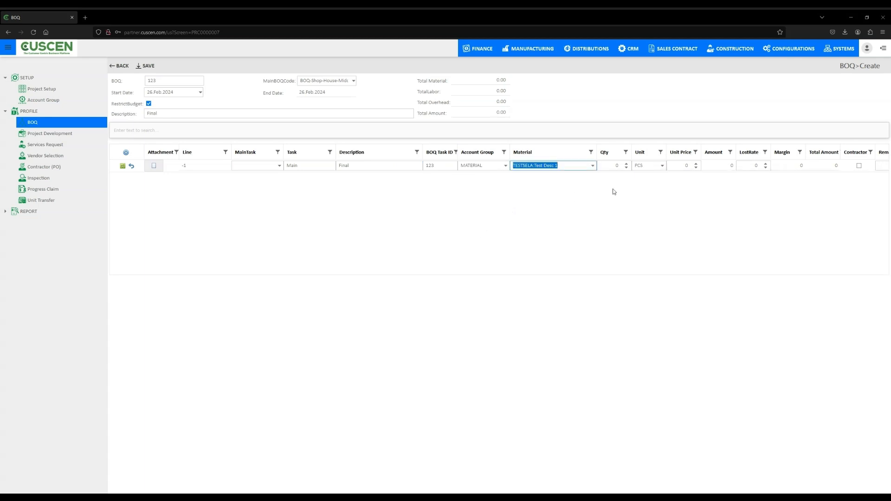
pyautogui.click(629, 164)
pyautogui.click(628, 163)
pyautogui.click(629, 164)
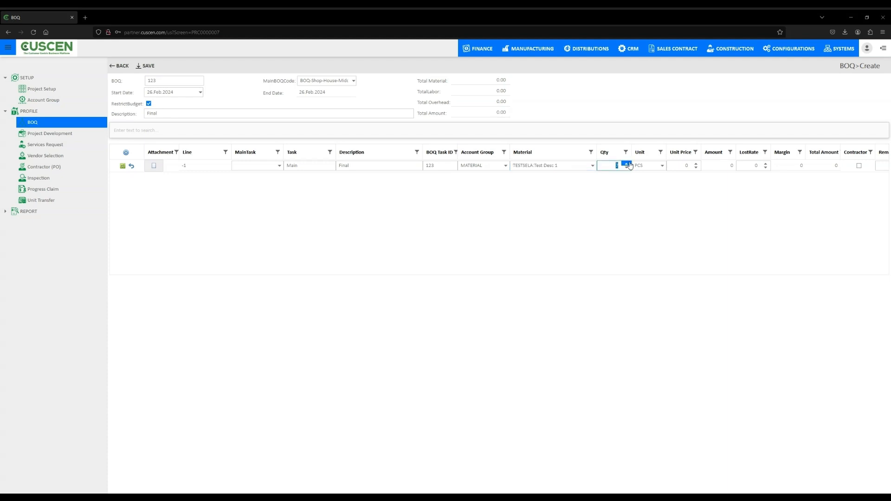
pyautogui.click(628, 164)
pyautogui.click(629, 164)
pyautogui.click(629, 164)
pyautogui.click(629, 164)
# - Set the line's unit price to 8, lost rate to 5 and remark to 1
pyautogui.click(696, 164)
pyautogui.click(766, 164)
pyautogui.click(766, 163)
pyautogui.click(765, 164)
pyautogui.click(765, 164)
pyautogui.click(765, 164)
pyautogui.click(840, 186)
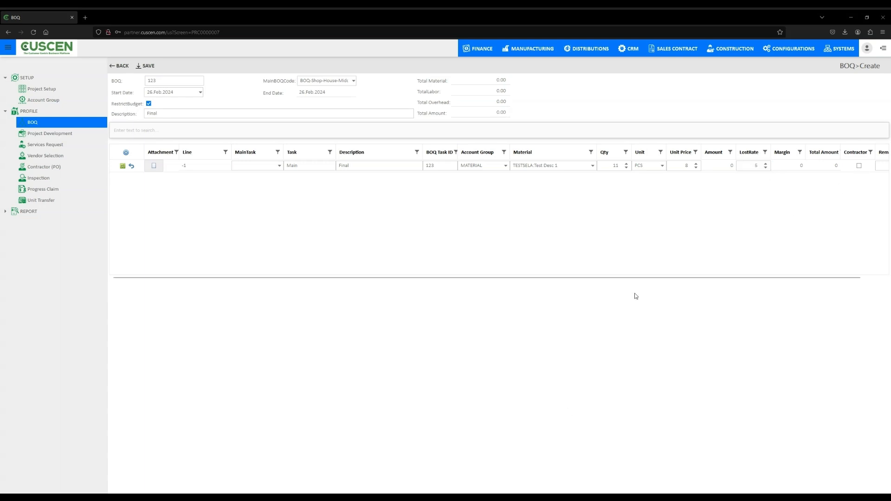
pyautogui.moveTo(642, 277); pyautogui.dragTo(658, 278)
pyautogui.click(859, 165)
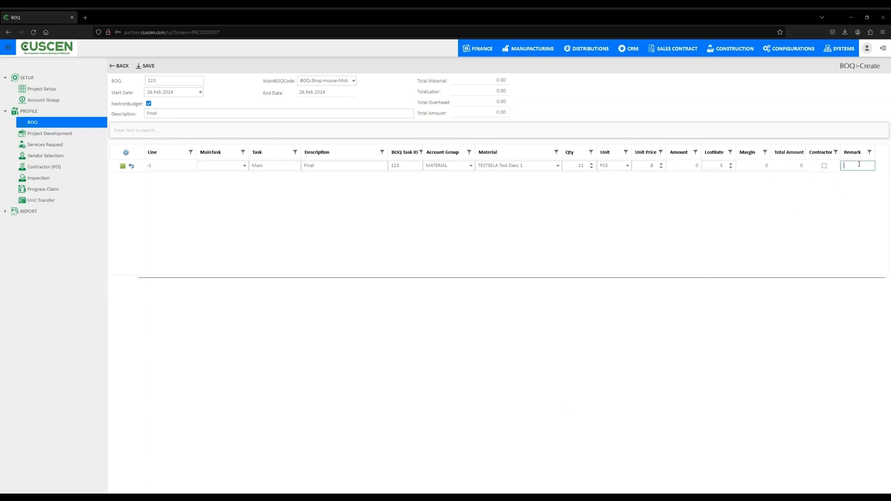
pyautogui.moveTo(779, 279); pyautogui.dragTo(738, 278)
pyautogui.click(477, 213)
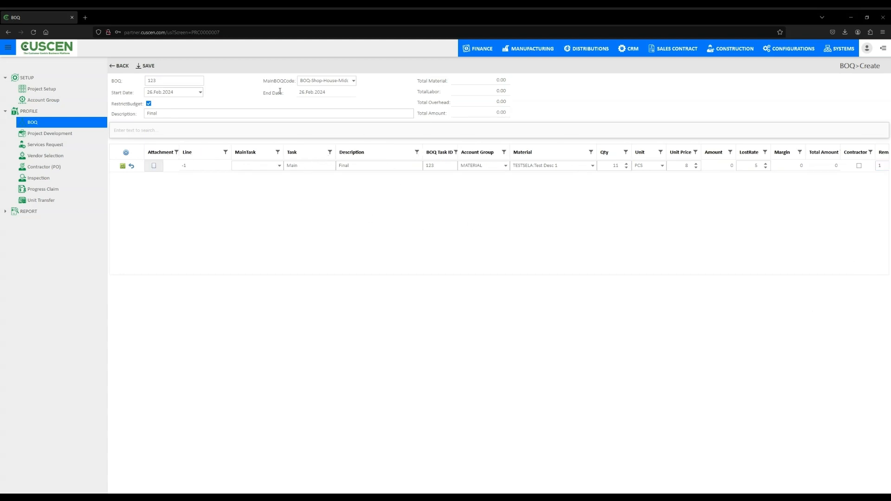
# - Save the new BOQ
pyautogui.click(145, 66)
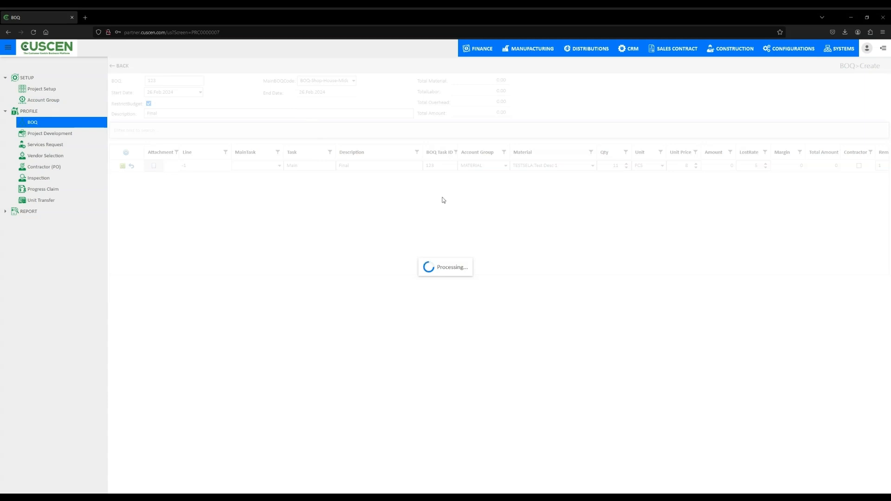
pyautogui.click(45, 134)
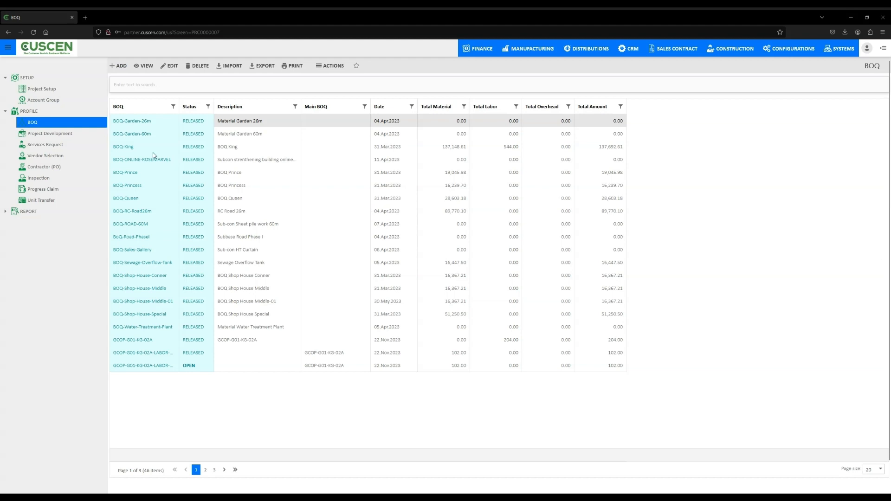
# - Open Project Development and select the MCR project row
pyautogui.click(57, 133)
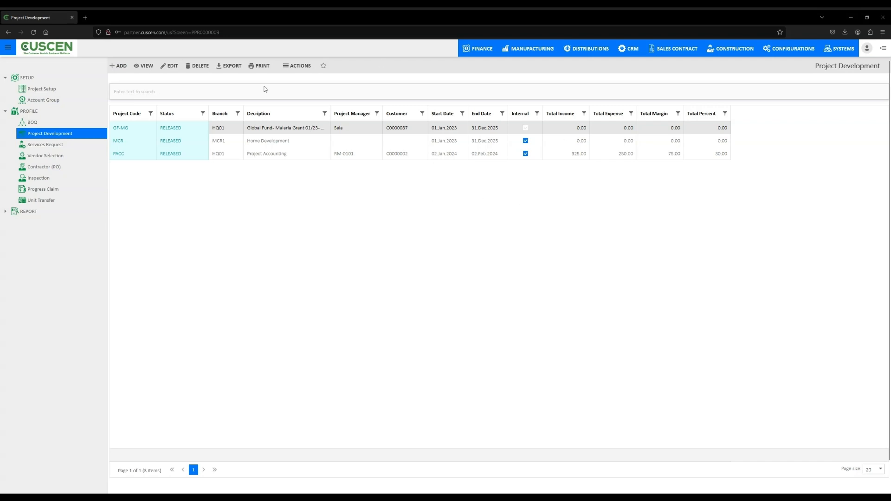
pyautogui.click(228, 142)
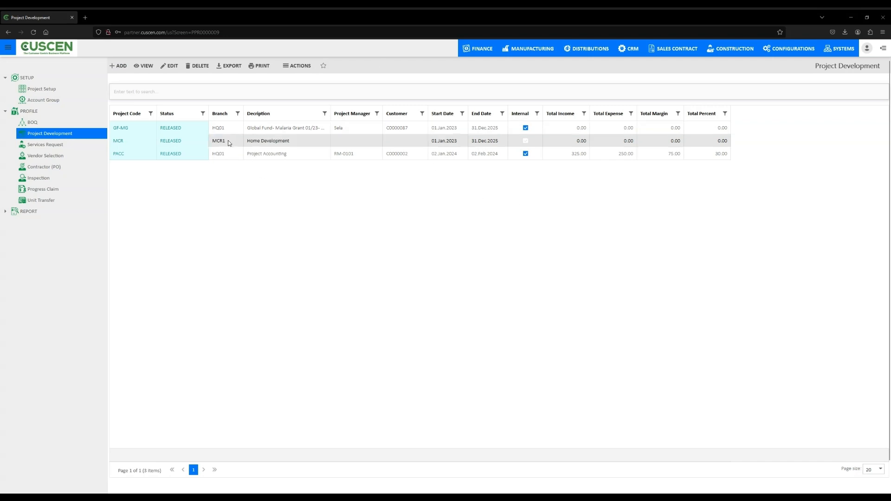
# - Open the MCR project and review its Phase, Road, Block/Floor, Unit, Unit Transfer, Purchase Invoice and Inventory Movement tabs
pyautogui.doubleClick(227, 140)
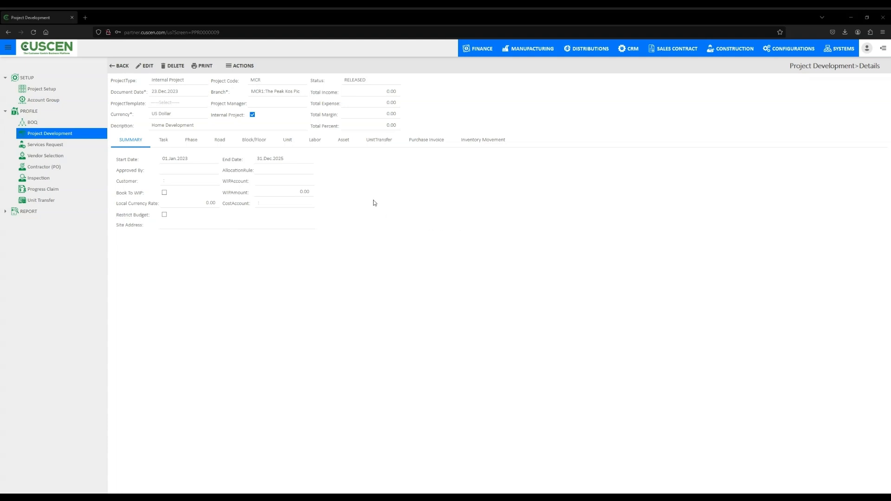
pyautogui.click(190, 141)
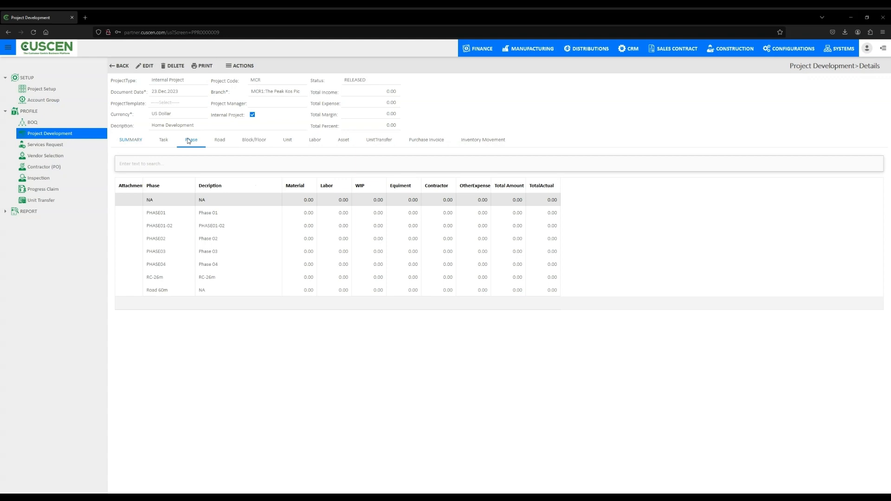
pyautogui.click(220, 141)
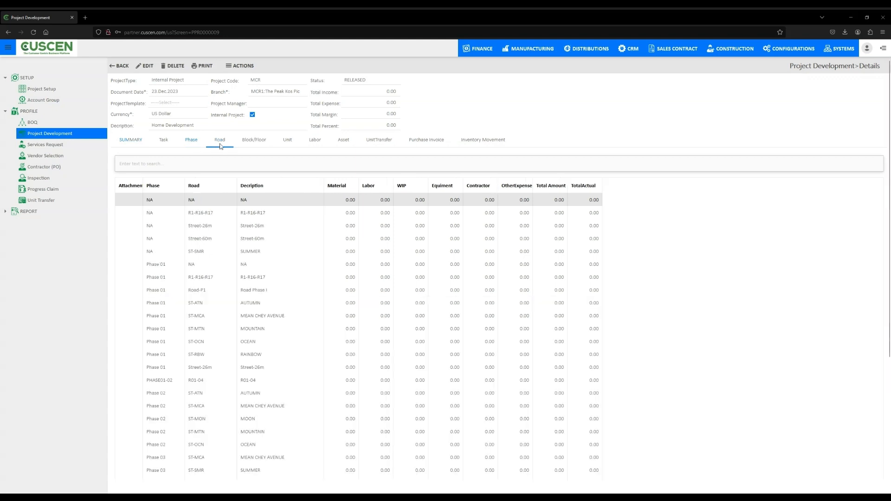
pyautogui.click(254, 144)
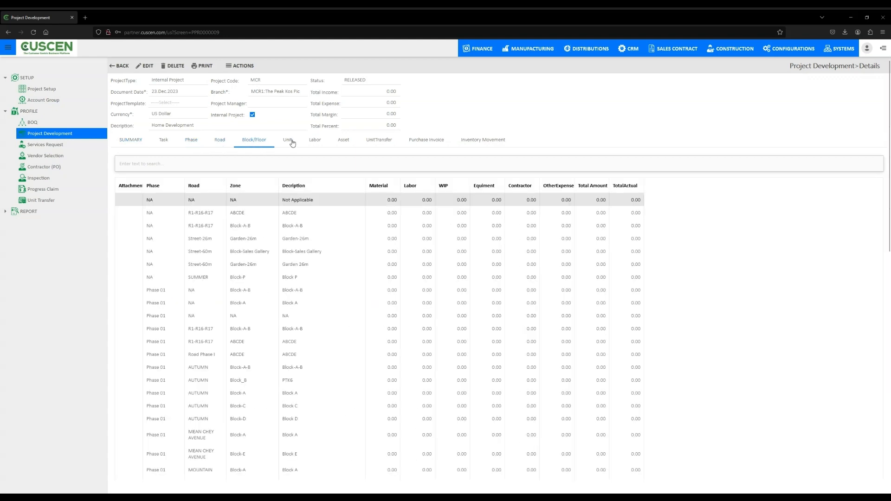
pyautogui.click(288, 141)
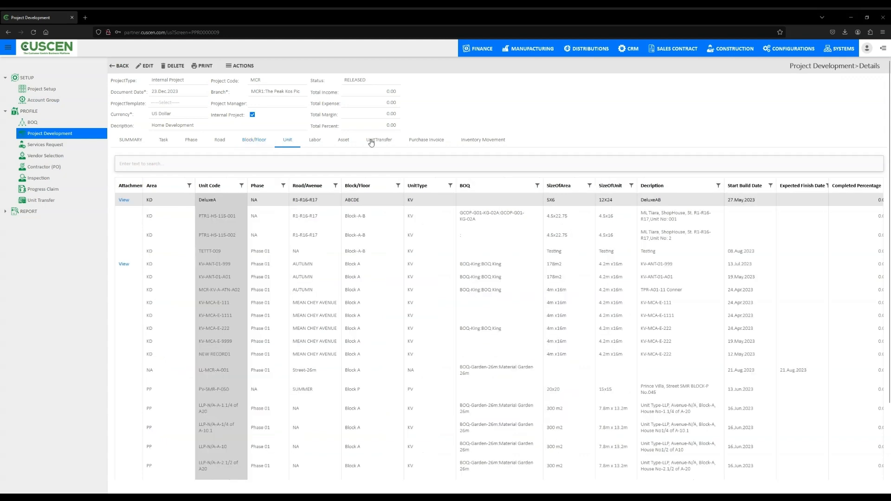
pyautogui.click(386, 141)
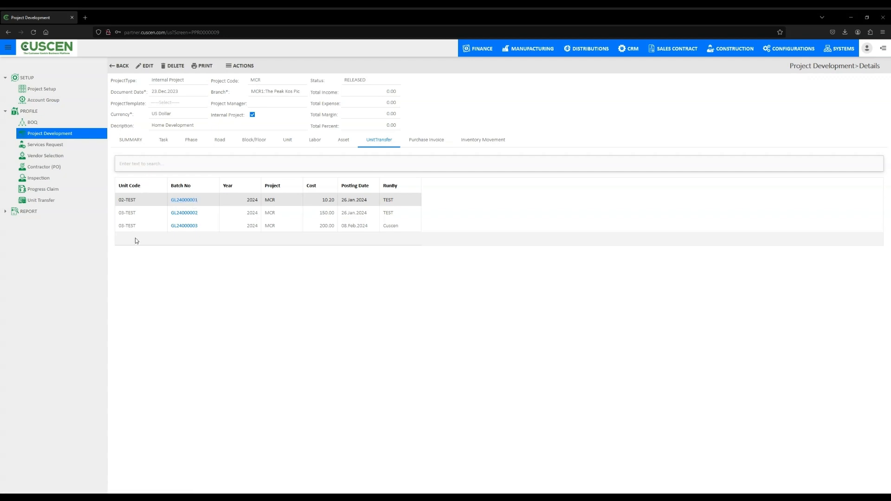
pyautogui.click(433, 142)
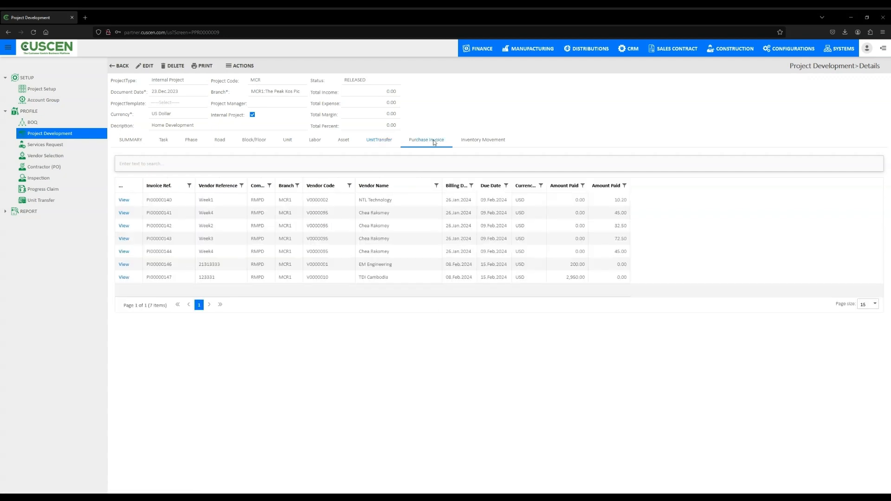
pyautogui.click(494, 141)
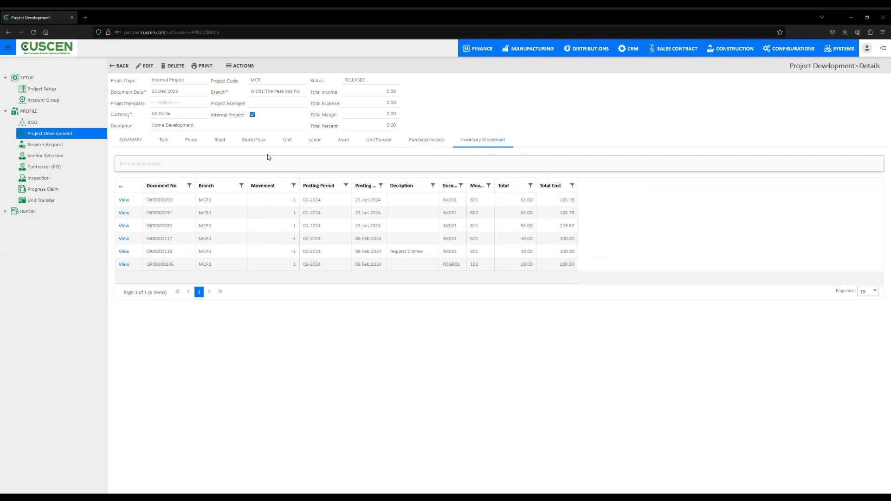
# - Start a new project of type Internal Project with project code 123
pyautogui.click(112, 67)
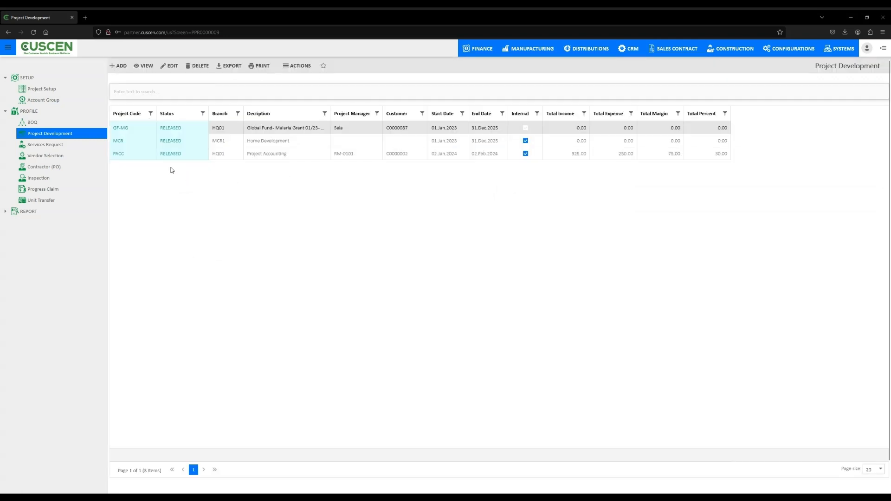
pyautogui.click(118, 66)
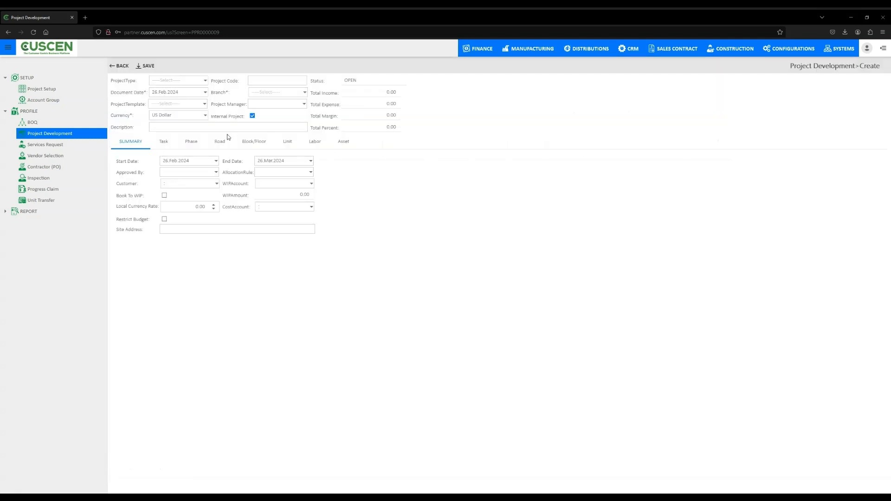
pyautogui.click(205, 81)
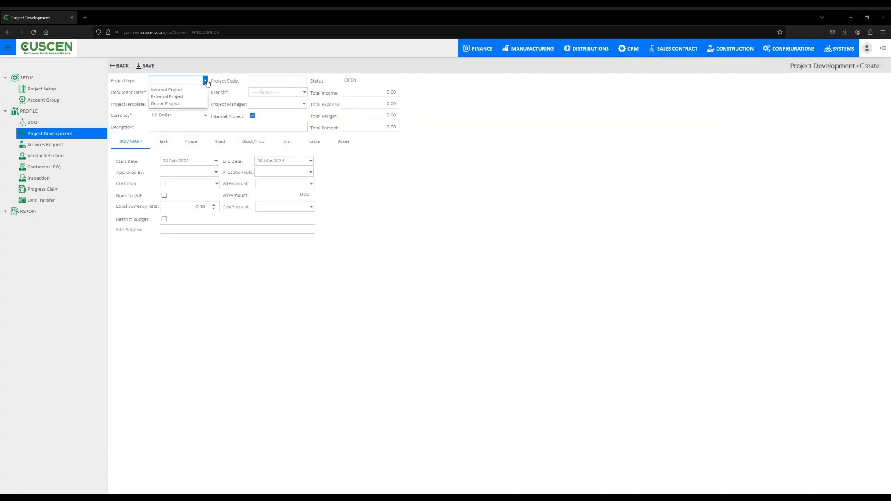
pyautogui.click(191, 91)
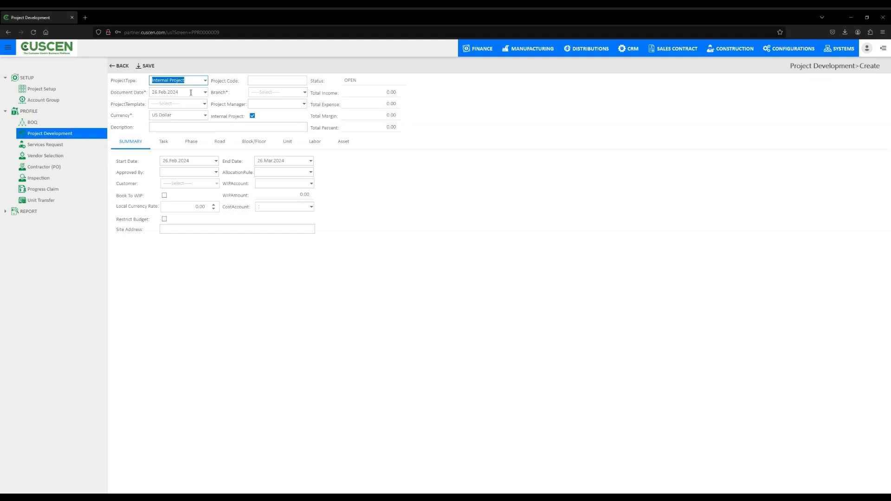
pyautogui.click(287, 82)
pyautogui.write('123')
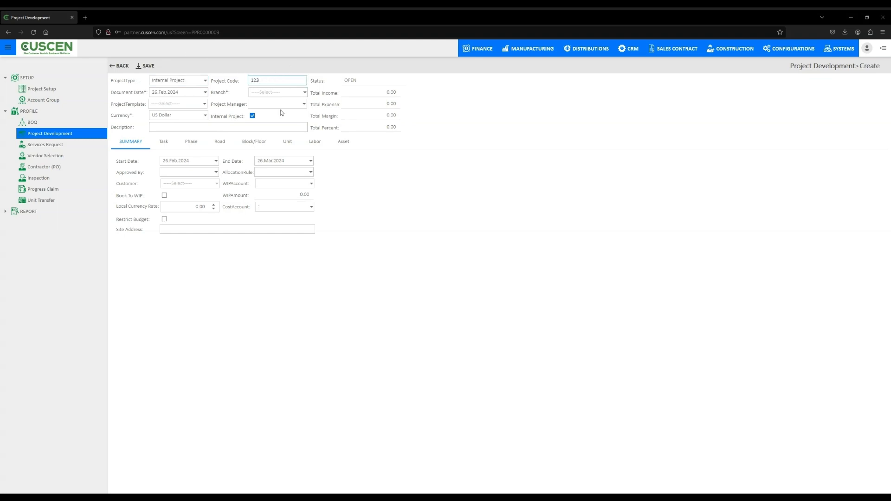
# - Set the project description to Final, choose a project manager and set the branch to HQ01:Head Office
pyautogui.click(180, 125)
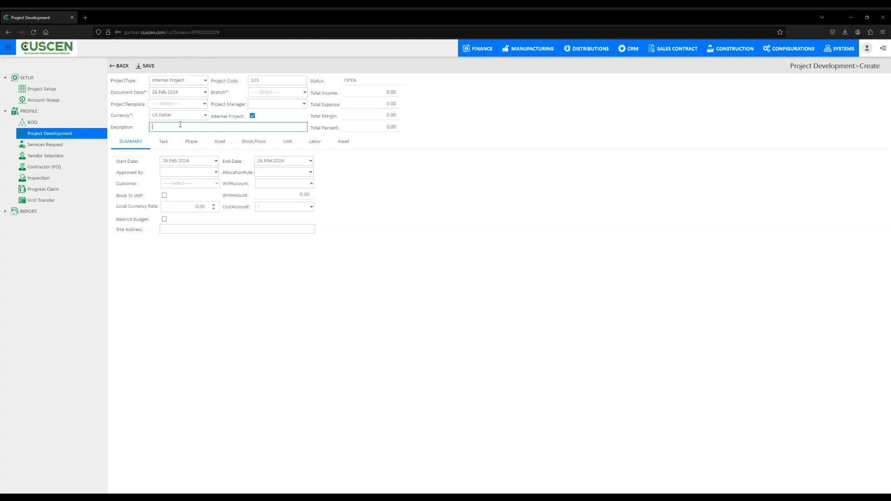
pyautogui.write('Fina;')
pyautogui.press('BackSpace')
pyautogui.press('BackSpace')
pyautogui.write('a;')
pyautogui.click(302, 105)
pyautogui.click(299, 139)
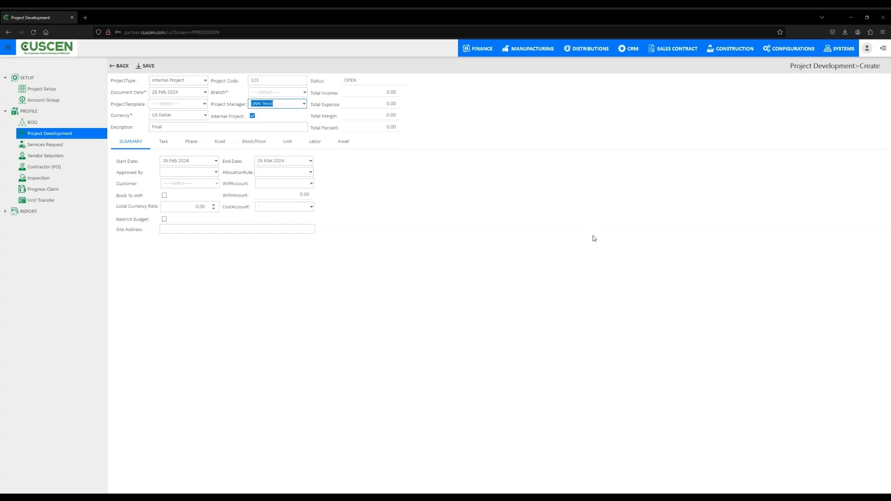
pyautogui.click(304, 93)
pyautogui.click(305, 109)
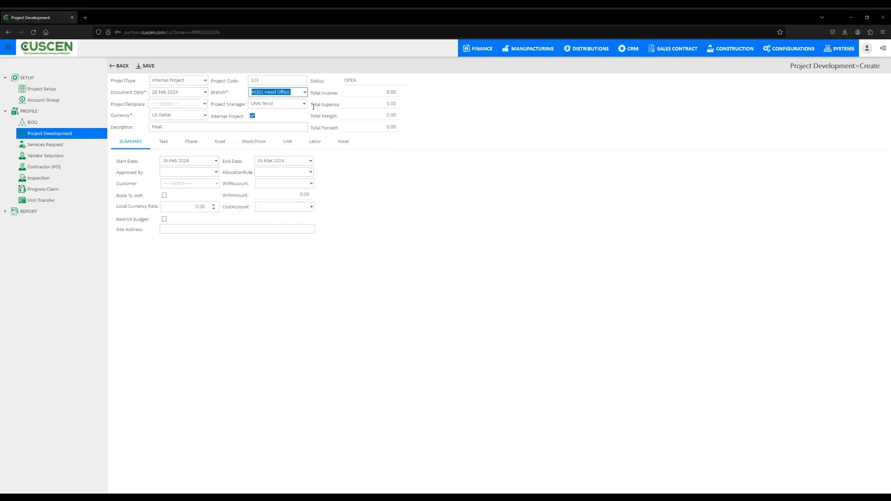
pyautogui.click(200, 105)
pyautogui.click(431, 254)
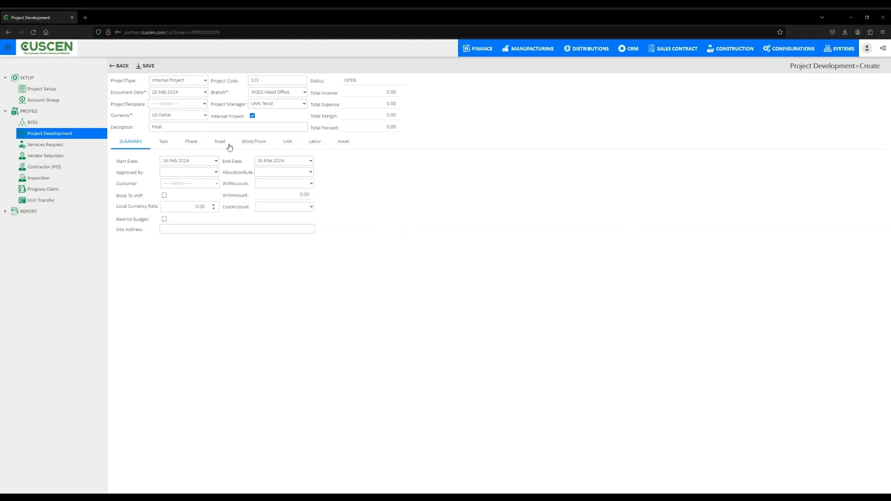
# - Set the project end date to 29.Mar.2024 and choose an approver
pyautogui.click(216, 160)
pyautogui.click(310, 161)
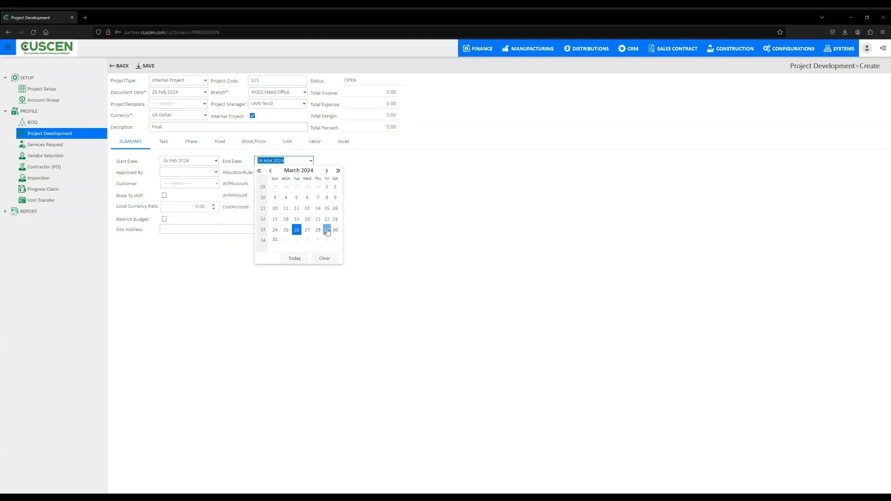
pyautogui.click(327, 229)
pyautogui.click(216, 171)
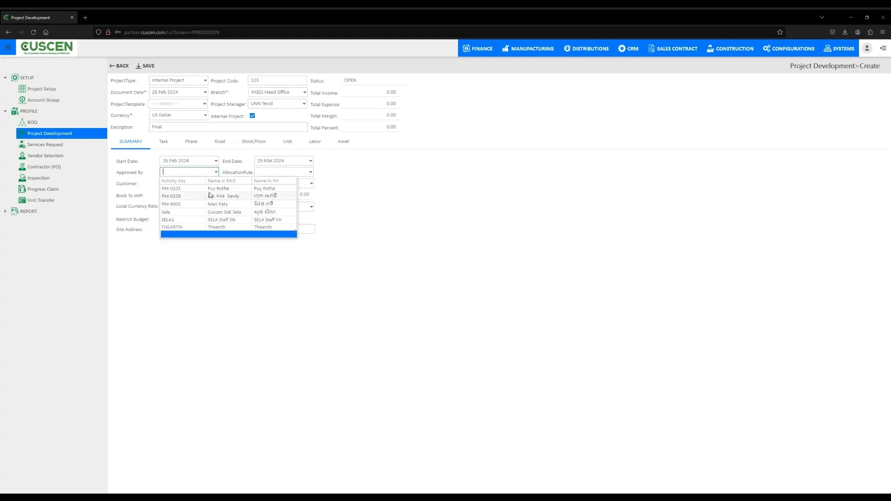
pyautogui.click(209, 195)
# - Set the allocation rule to AC01 and the WIP account to 680007
pyautogui.click(310, 172)
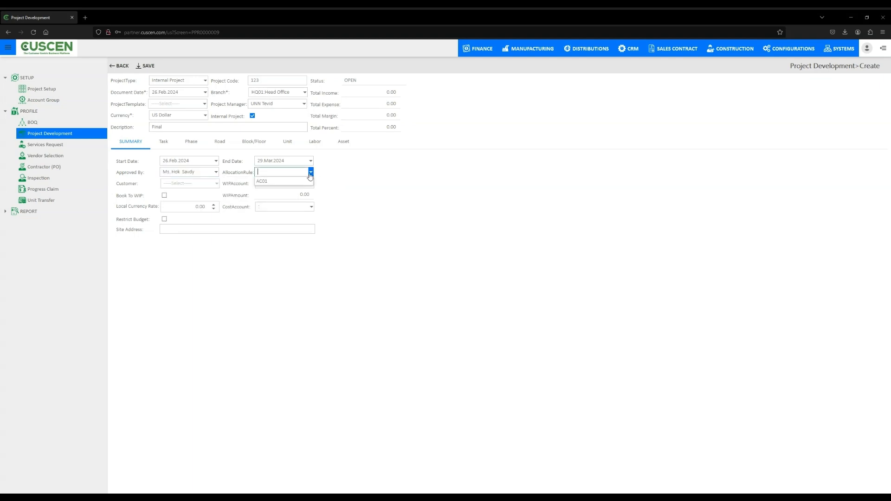
pyautogui.click(280, 181)
pyautogui.click(264, 184)
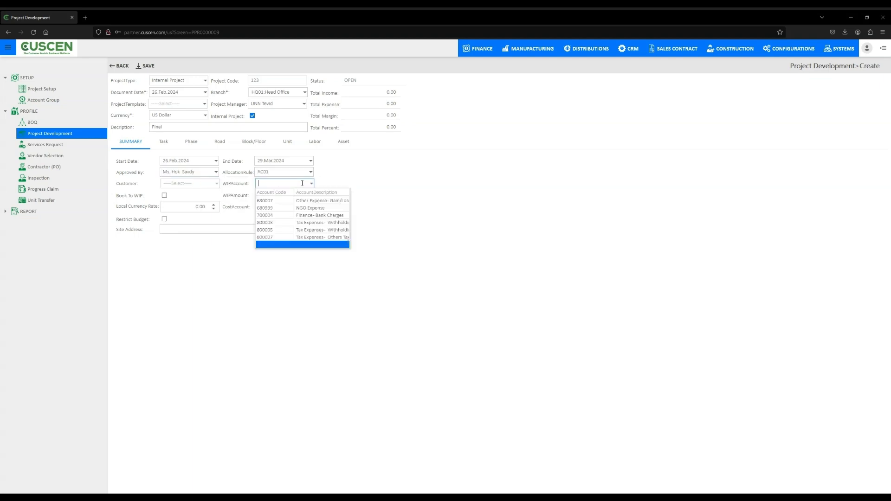
pyautogui.click(314, 208)
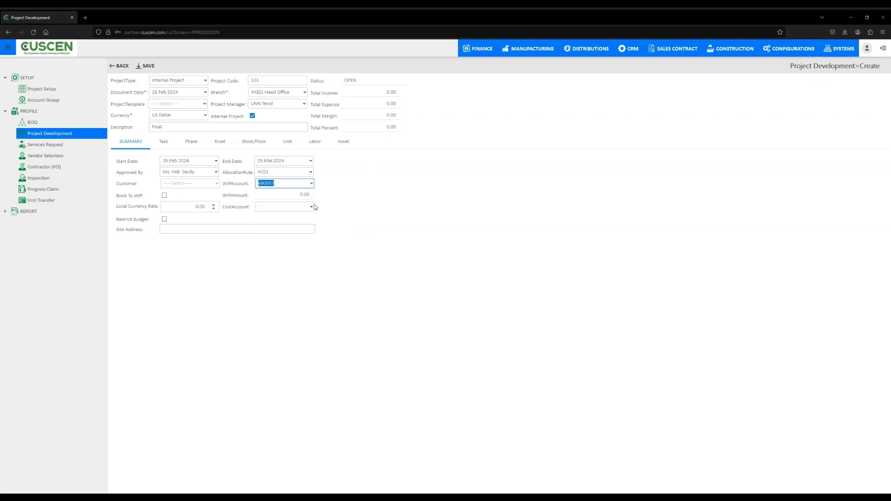
# - Enable Book To WIP and save the new project
pyautogui.click(165, 196)
pyautogui.click(165, 196)
pyautogui.click(149, 66)
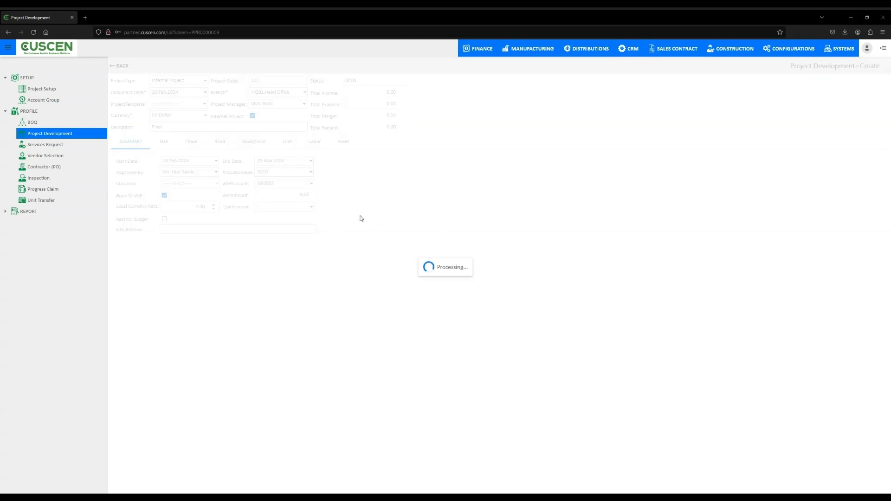
# - Open the Services Request list and examine its status filter options
pyautogui.click(47, 122)
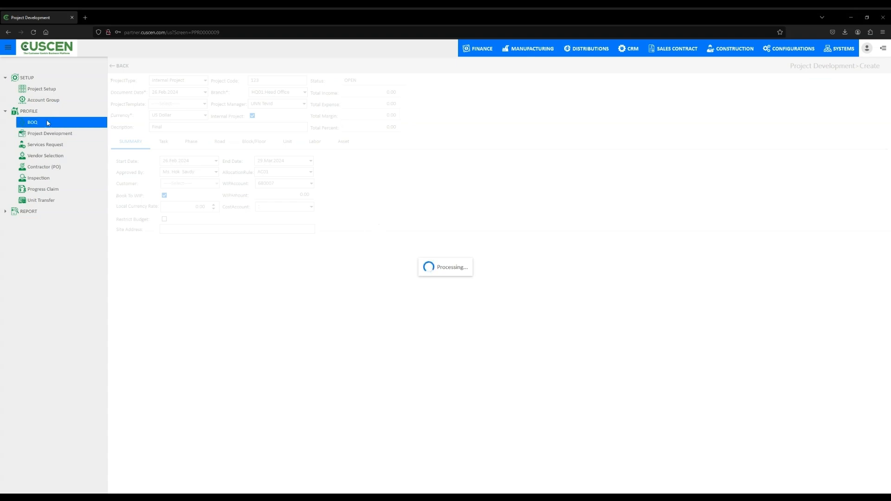
pyautogui.click(55, 137)
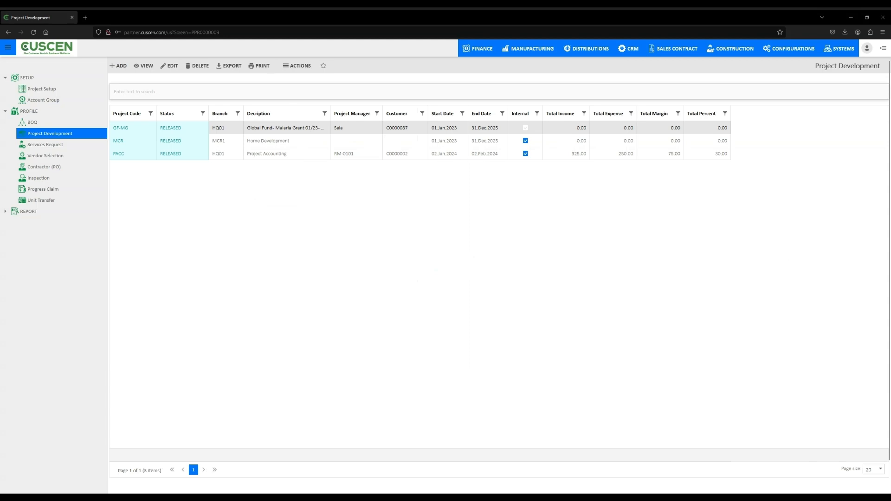
pyautogui.click(55, 146)
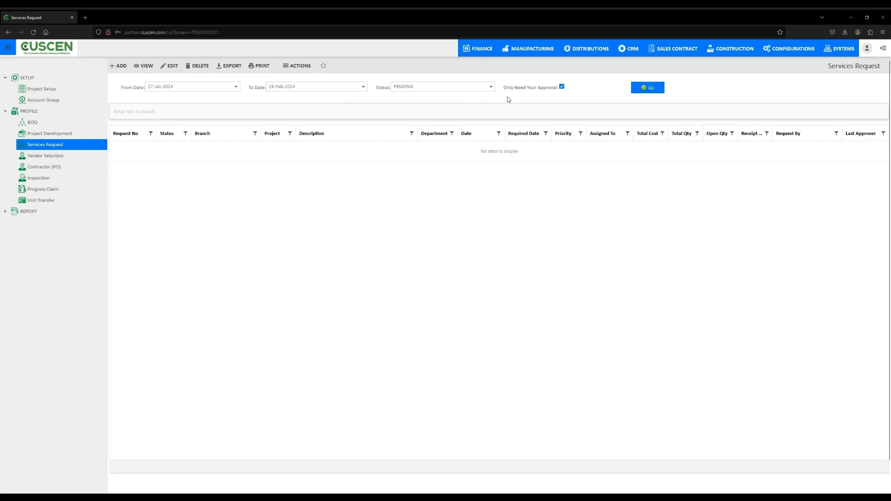
pyautogui.click(490, 87)
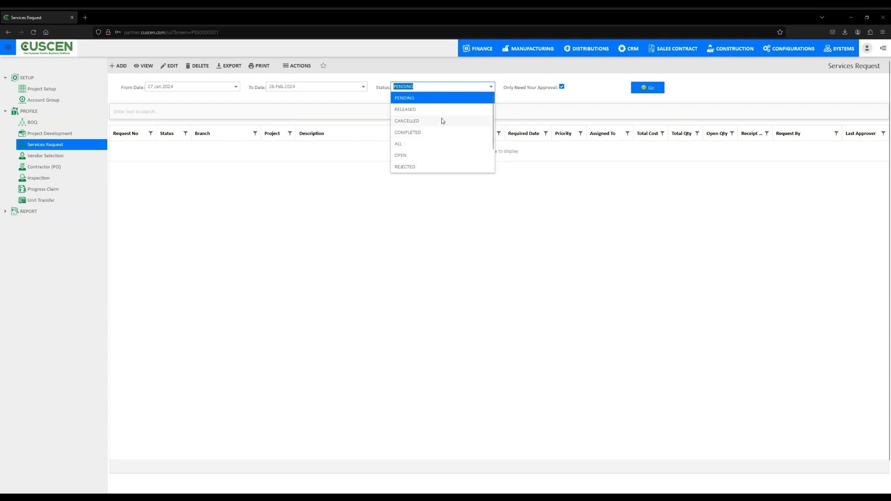
pyautogui.click(426, 102)
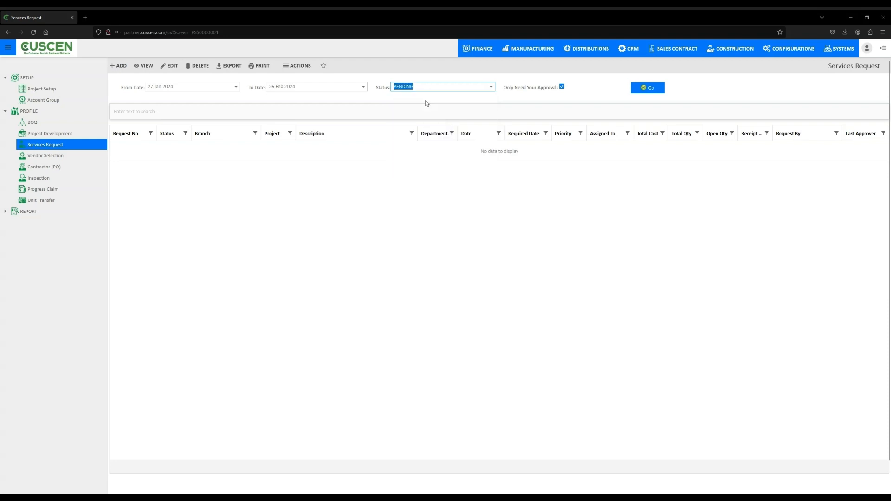
pyautogui.click(433, 208)
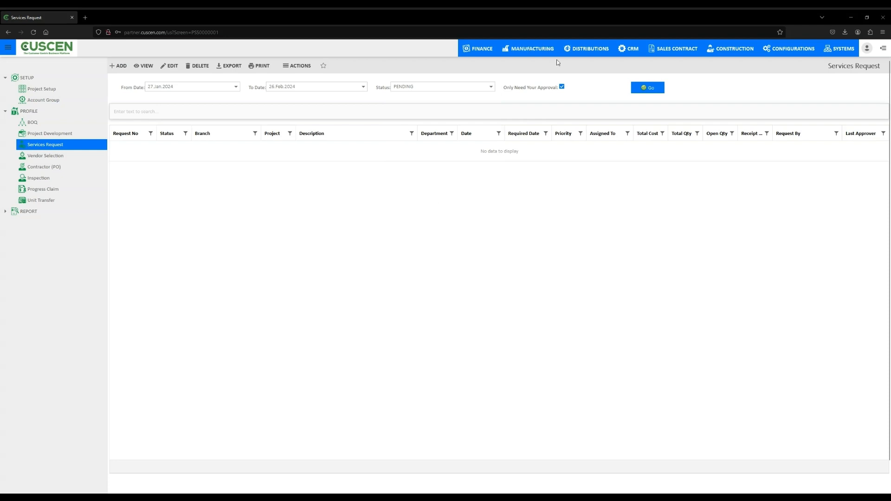
pyautogui.click(562, 86)
pyautogui.click(562, 86)
# - Start a new service request with request type PR001 Construction Material
pyautogui.click(123, 67)
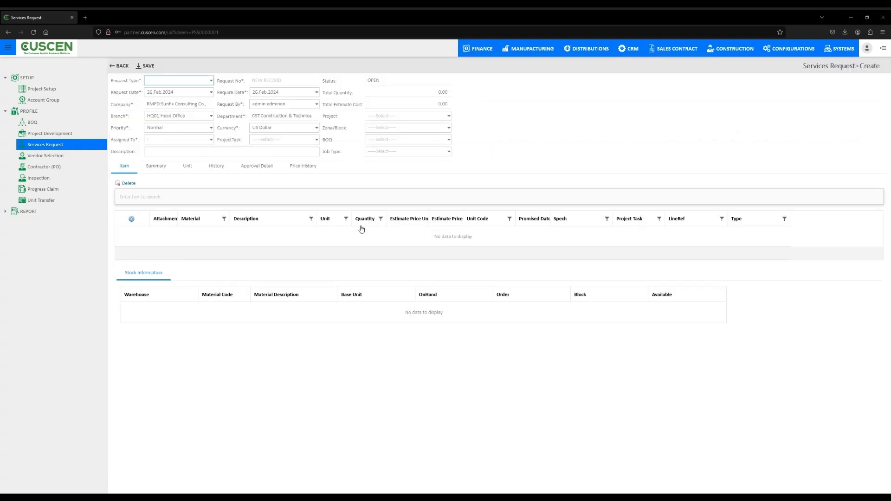
pyautogui.click(207, 81)
pyautogui.click(207, 98)
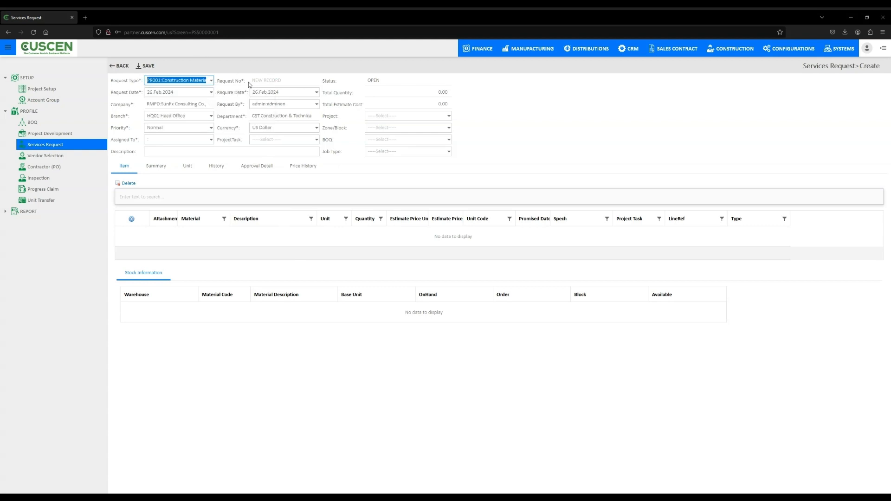
pyautogui.click(310, 90)
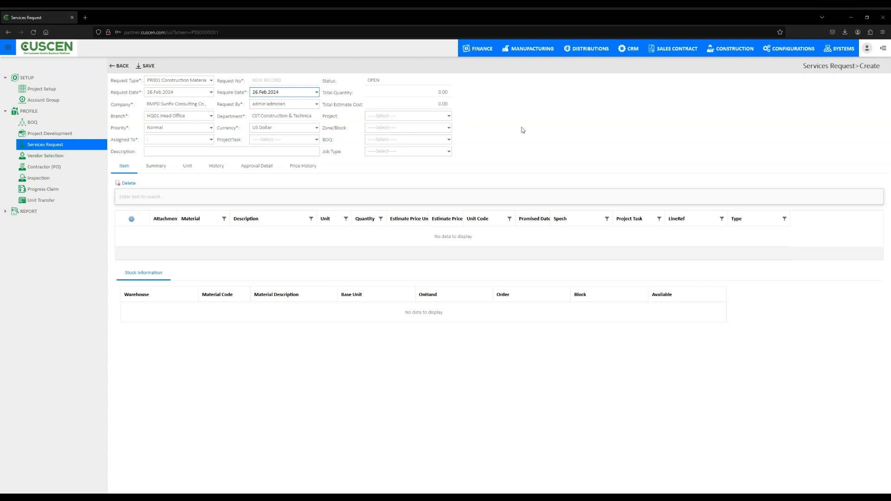
# - Assign the service request to a staff member from the Assigned To list
pyautogui.click(196, 139)
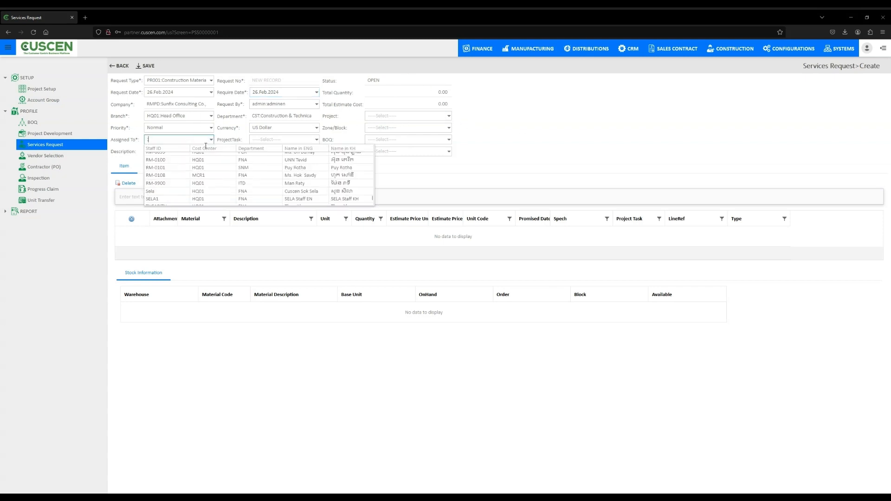
pyautogui.click(211, 128)
pyautogui.click(194, 144)
pyautogui.click(211, 139)
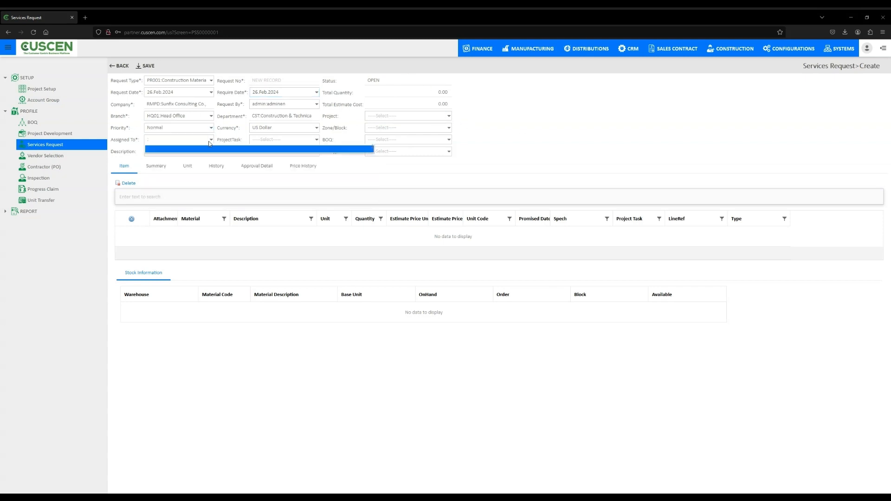
pyautogui.click(212, 158)
pyautogui.click(316, 140)
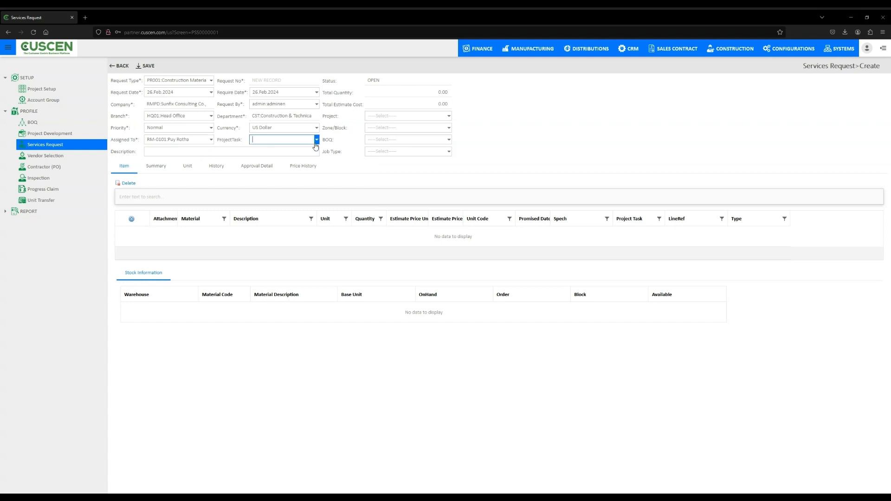
# - Set the request's project to Global Fund- Malaria Grant 01/23-1 and its BOQ to BOQ Garden-26m
pyautogui.click(448, 116)
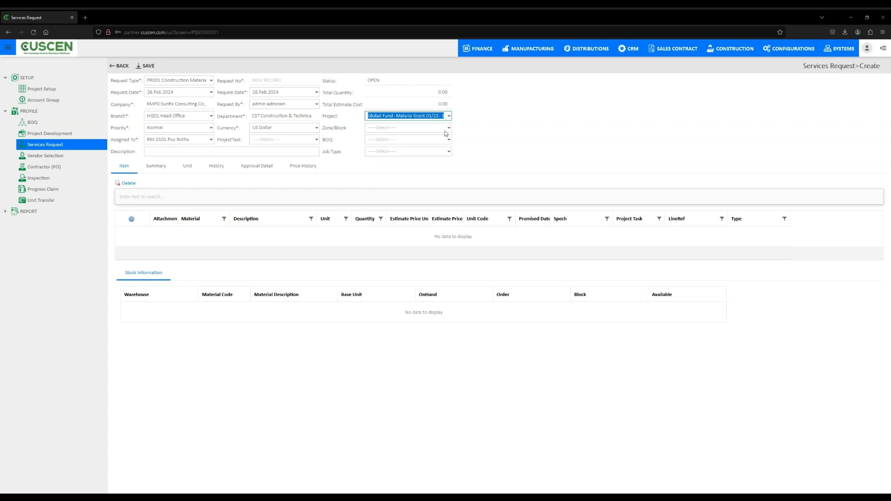
pyautogui.click(409, 125)
pyautogui.click(440, 140)
pyautogui.click(511, 156)
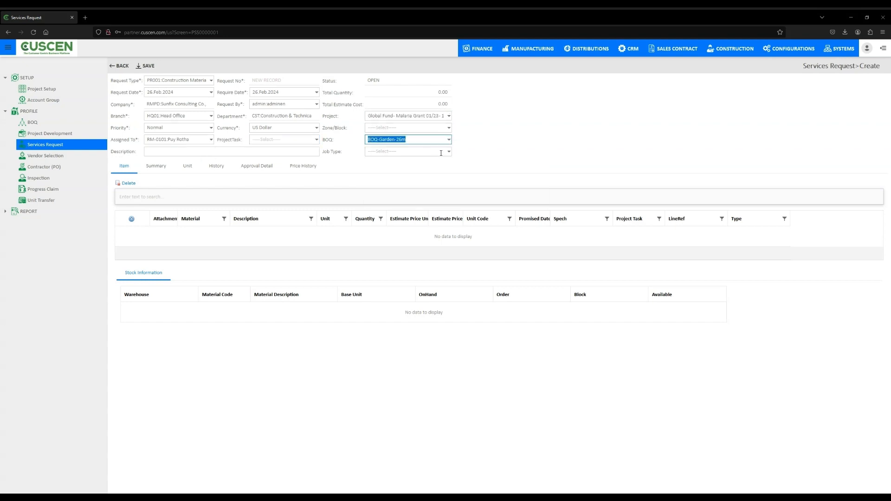
pyautogui.click(550, 148)
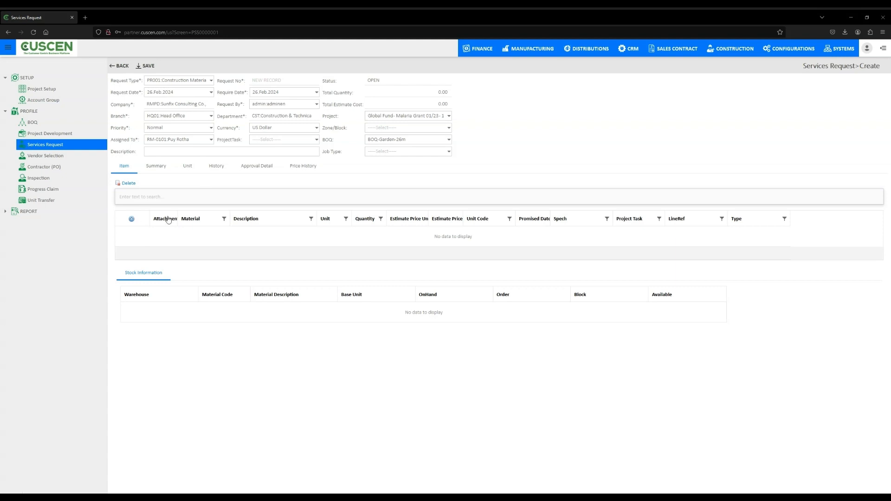
# - Add an item line with material 000000 Item No 1 and unit BAG
pyautogui.click(131, 219)
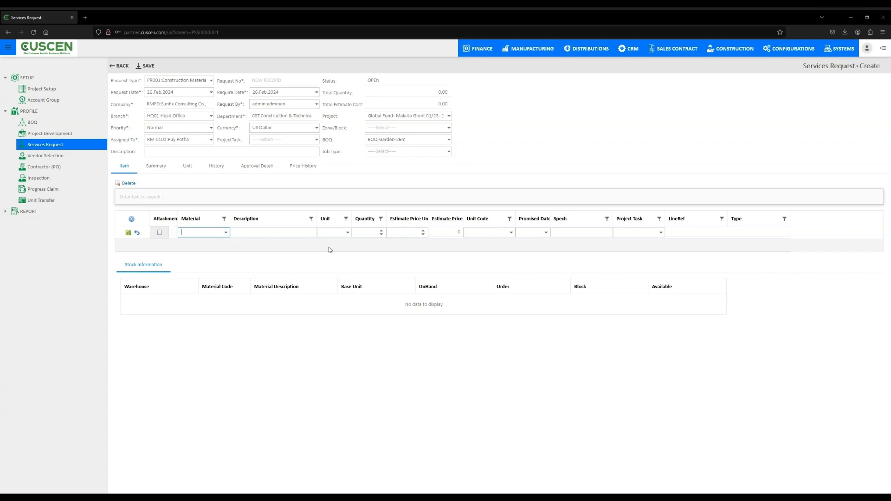
pyautogui.click(226, 232)
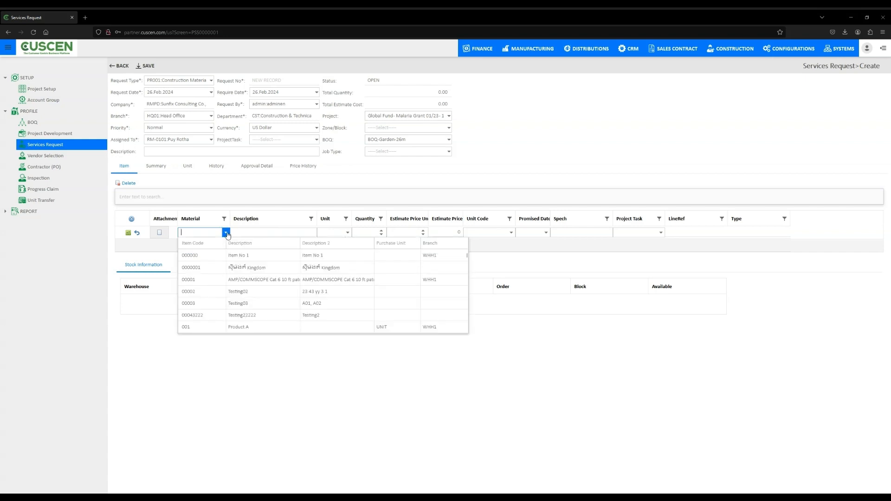
pyautogui.click(215, 256)
pyautogui.click(347, 232)
pyautogui.click(397, 253)
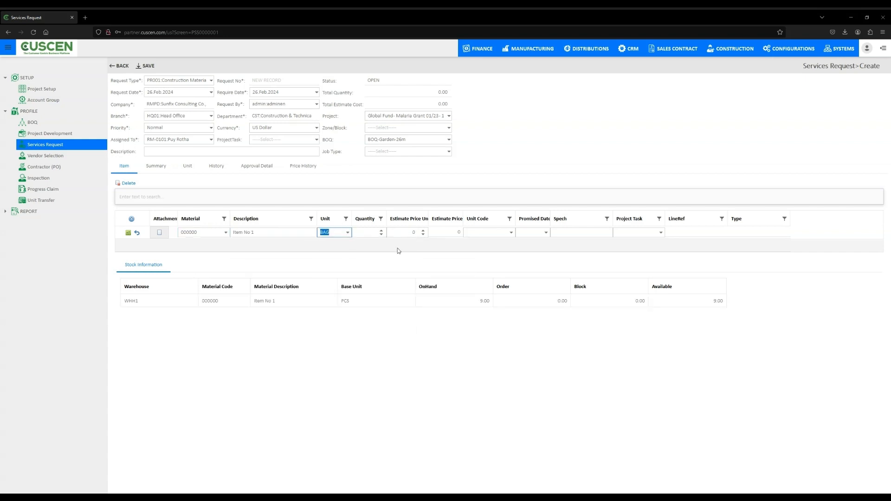
# - Set the item line's quantity to 10 and its estimate price to 5
pyautogui.doubleClick(382, 231)
pyautogui.click(383, 231)
pyautogui.tripleClick(425, 231)
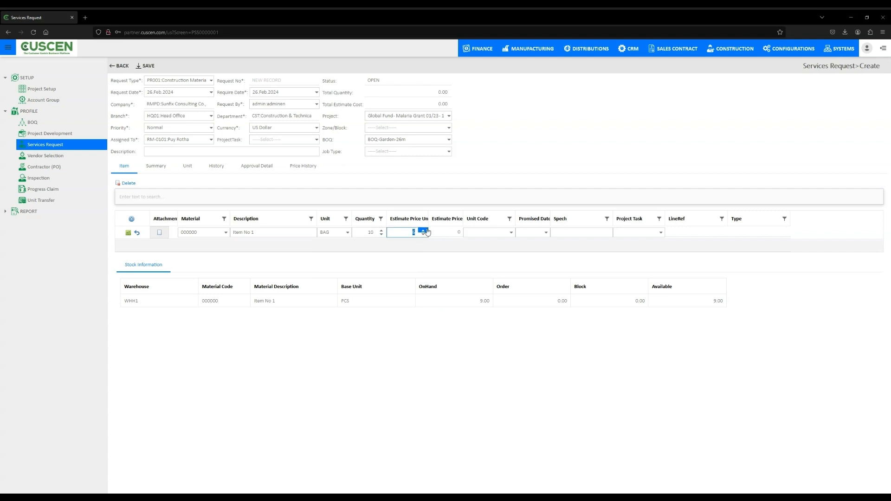
pyautogui.doubleClick(423, 231)
# - Set the item line's promised date to 25 Feb and fill in its spec
pyautogui.click(511, 235)
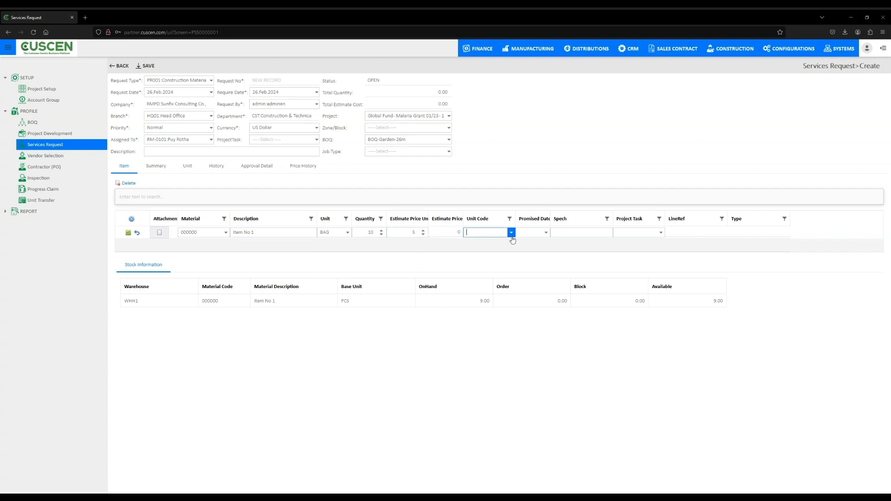
pyautogui.click(546, 233)
pyautogui.click(530, 314)
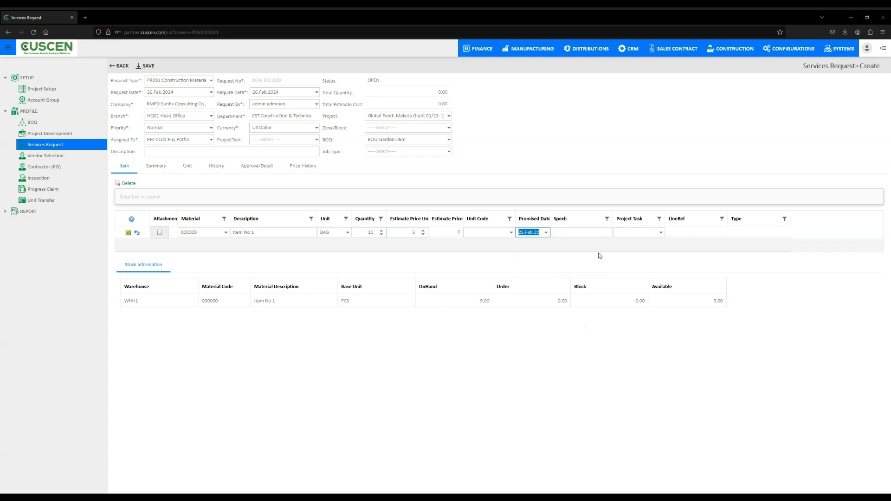
pyautogui.click(599, 238)
pyautogui.click(657, 234)
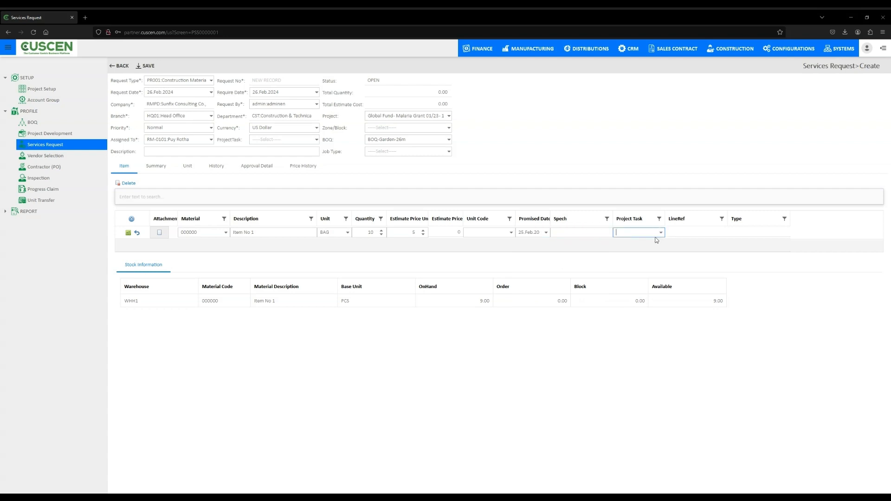
pyautogui.click(585, 233)
# - Save the new service request and go back to Project Development
pyautogui.click(680, 368)
pyautogui.click(144, 68)
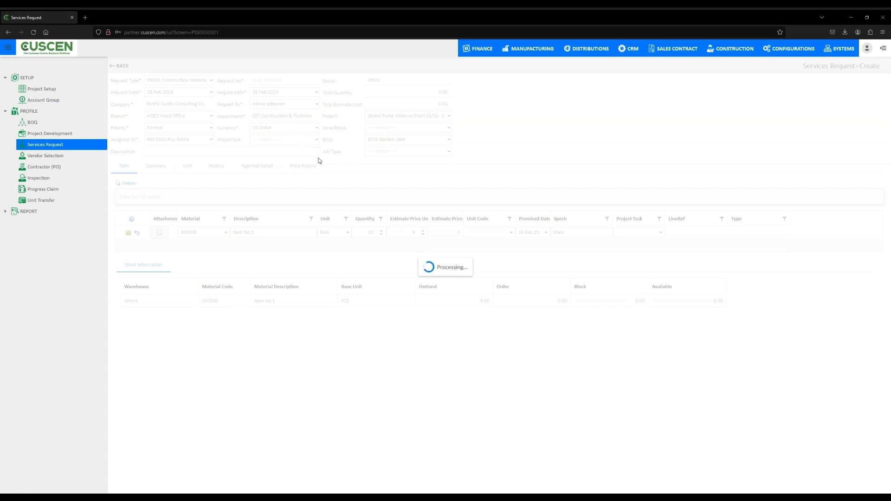
pyautogui.click(66, 135)
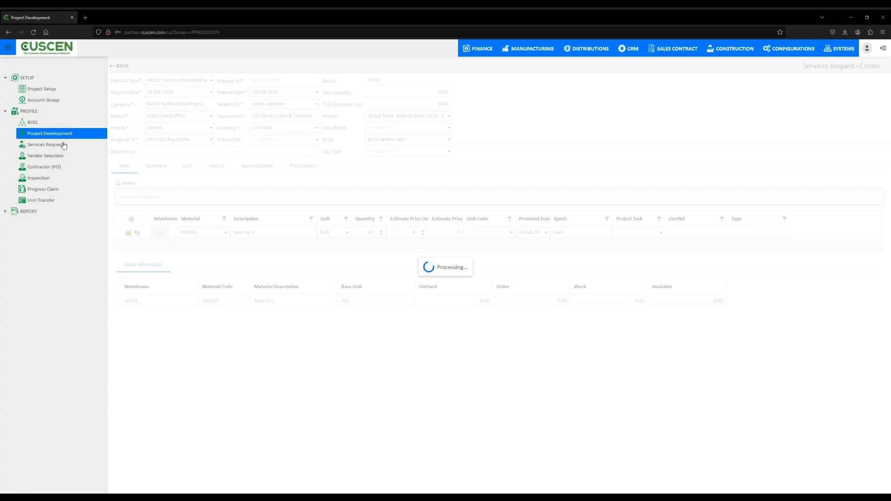